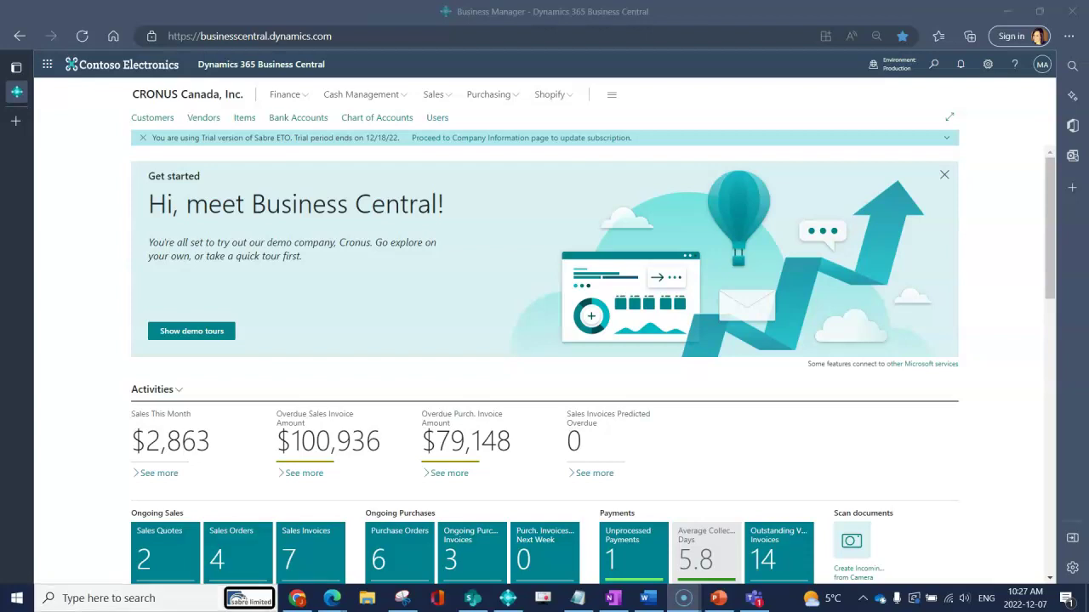
Search 'blanket pur' in Tell Me and open blanket order 1001 from the Blanket Purchase Orders list.
key(alt+q)
text(b)
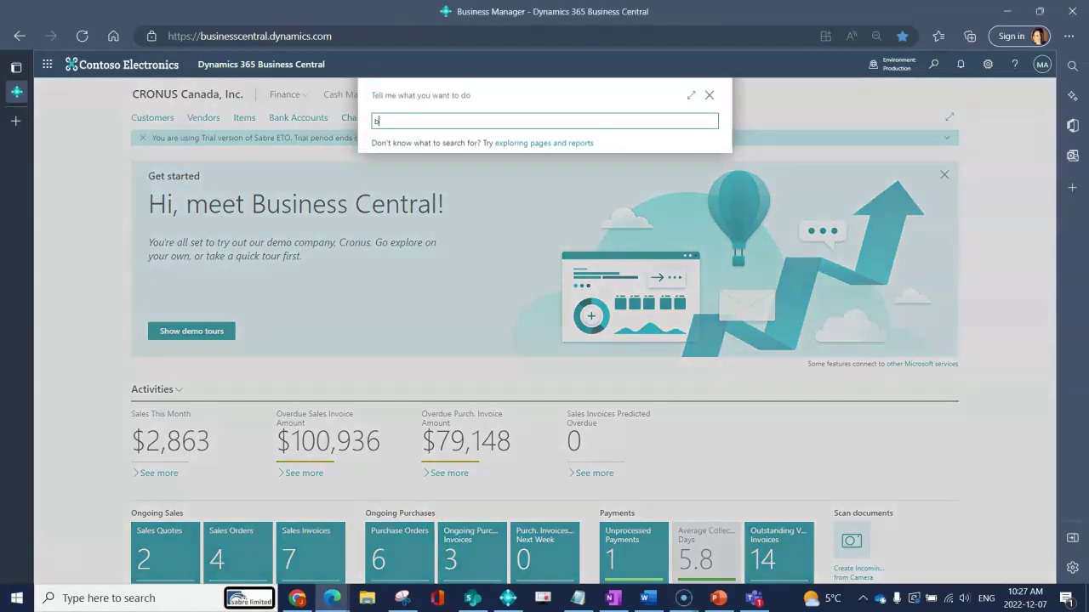
text(lanket pur)
key(Down)
key(Return)
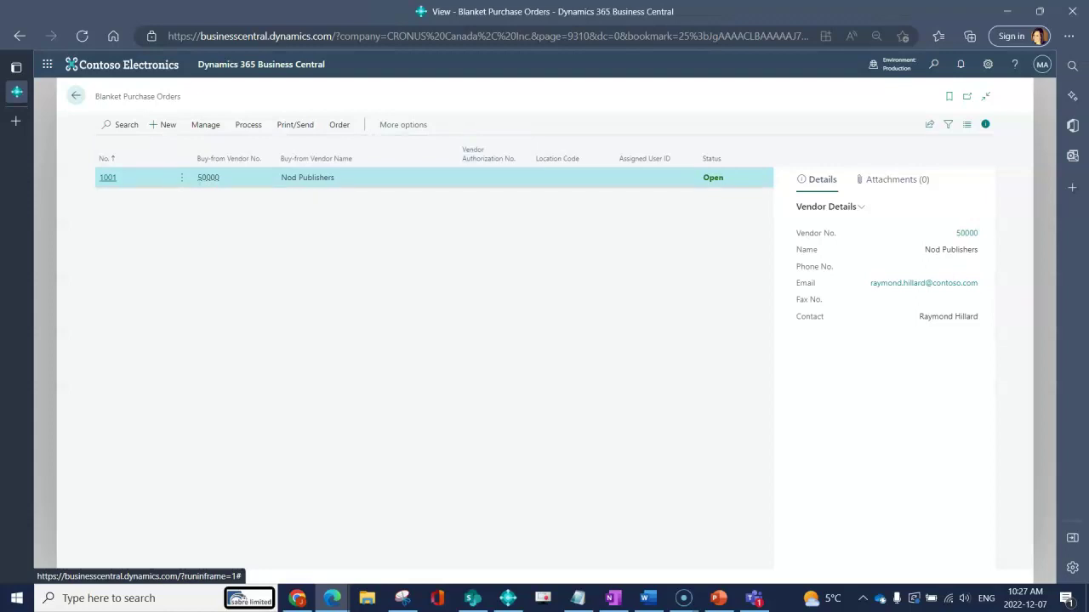
key(Return)
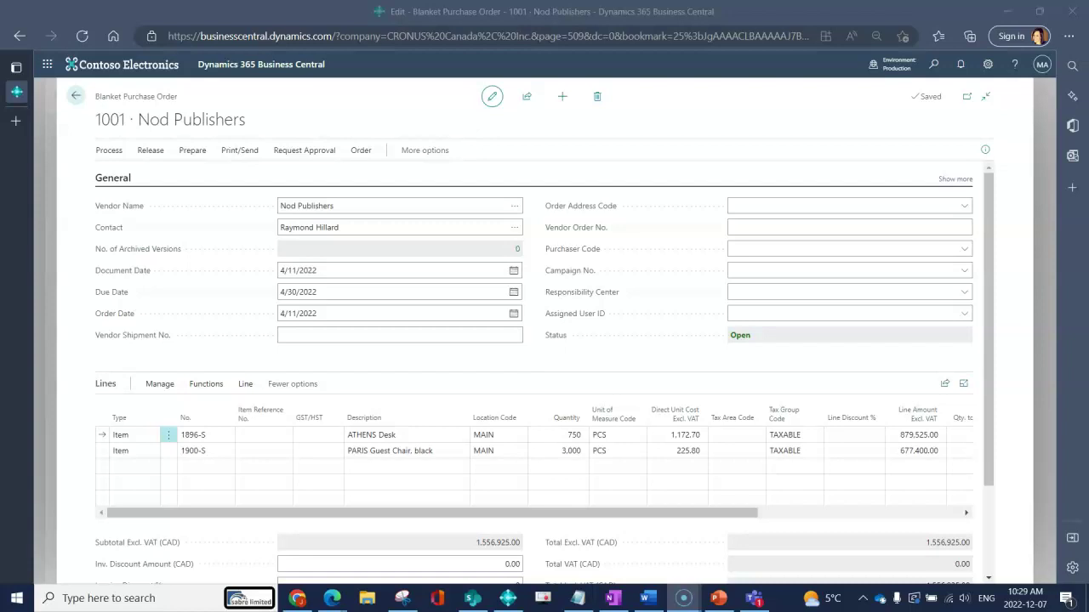
Expand the General section with Show more and move into the Order Address Code field.
click(956, 179)
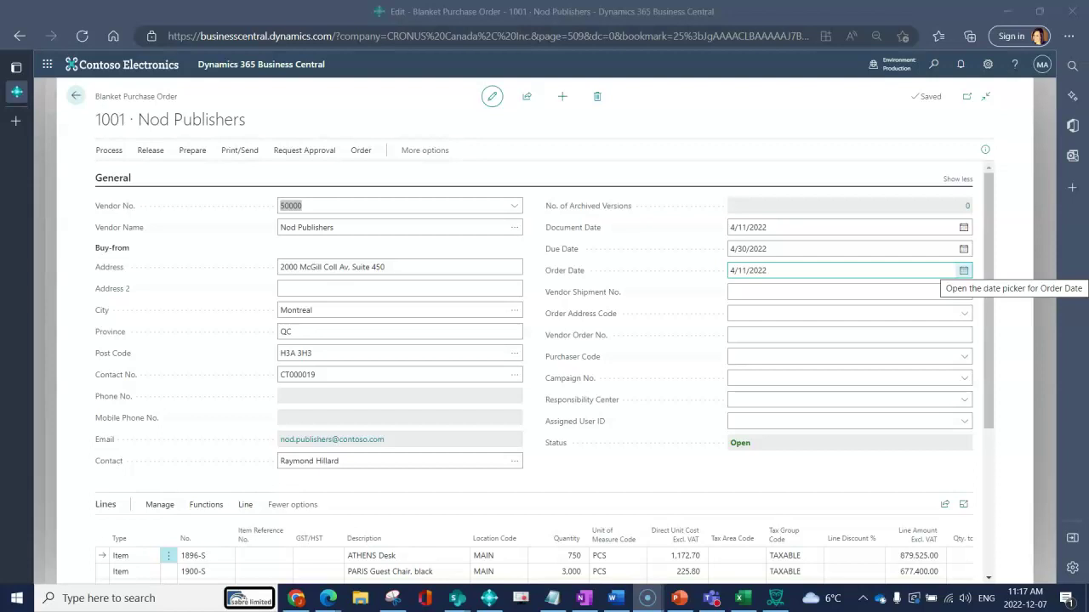
click(849, 313)
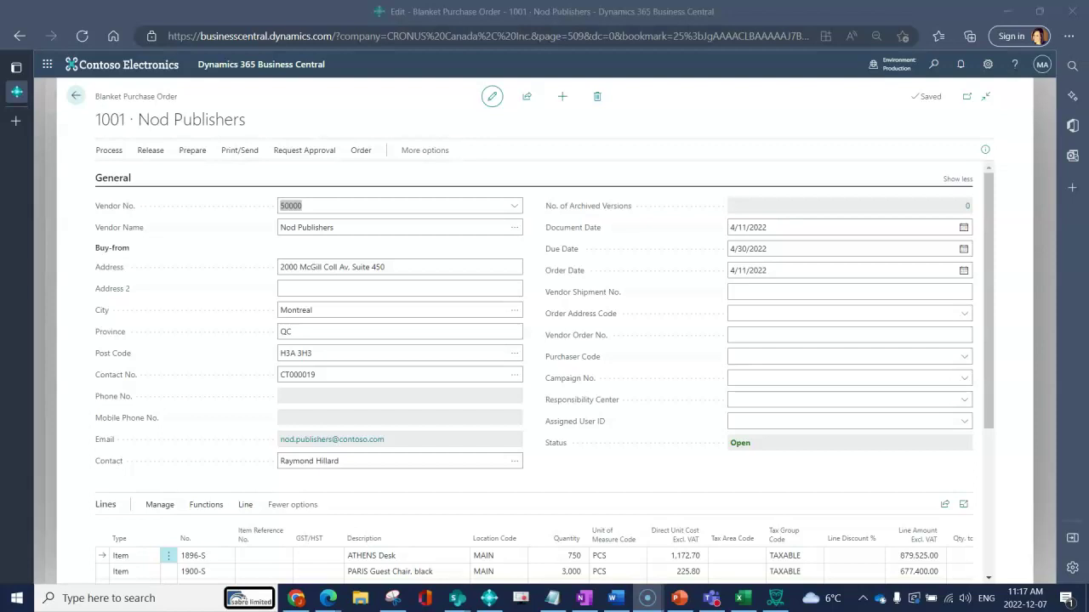
click(842, 313)
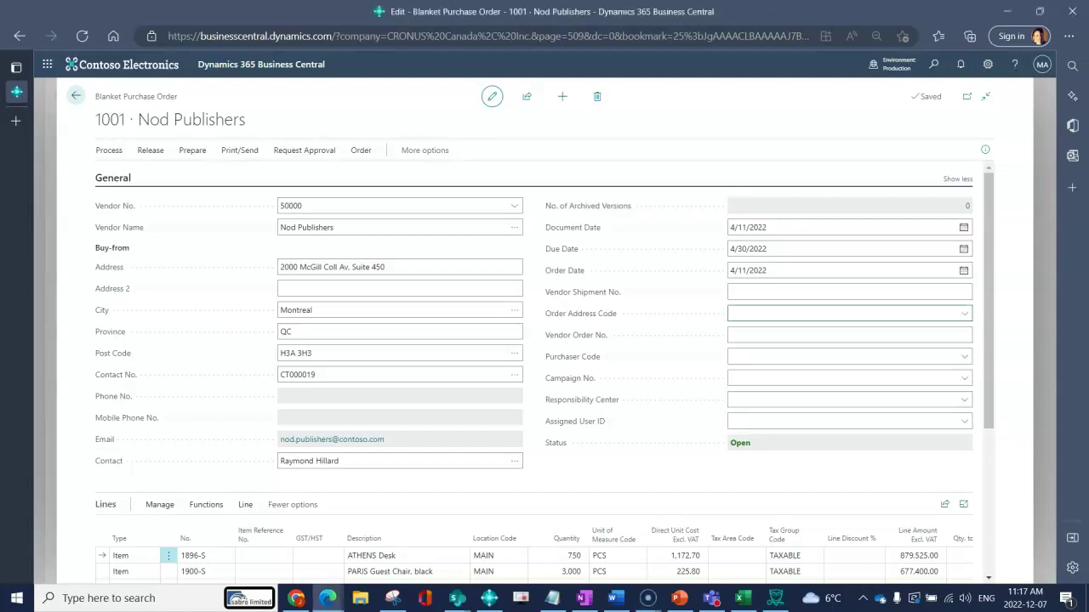
click(849, 335)
Expand the Invoice Details section to review Tax Liable and Tax Area Code ON.
scroll(544, 373, down, 3)
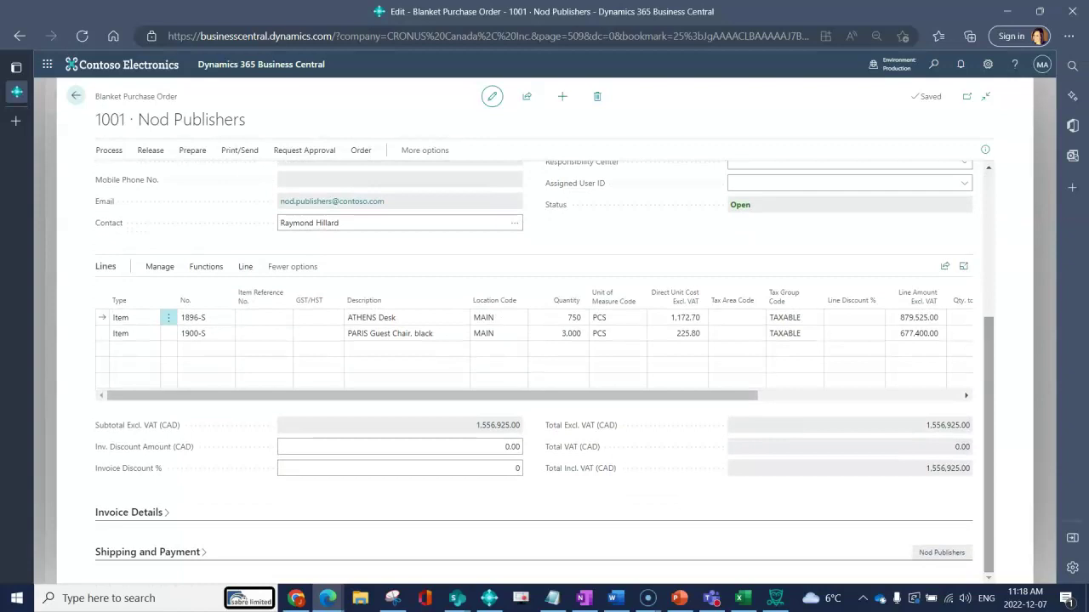
click(129, 512)
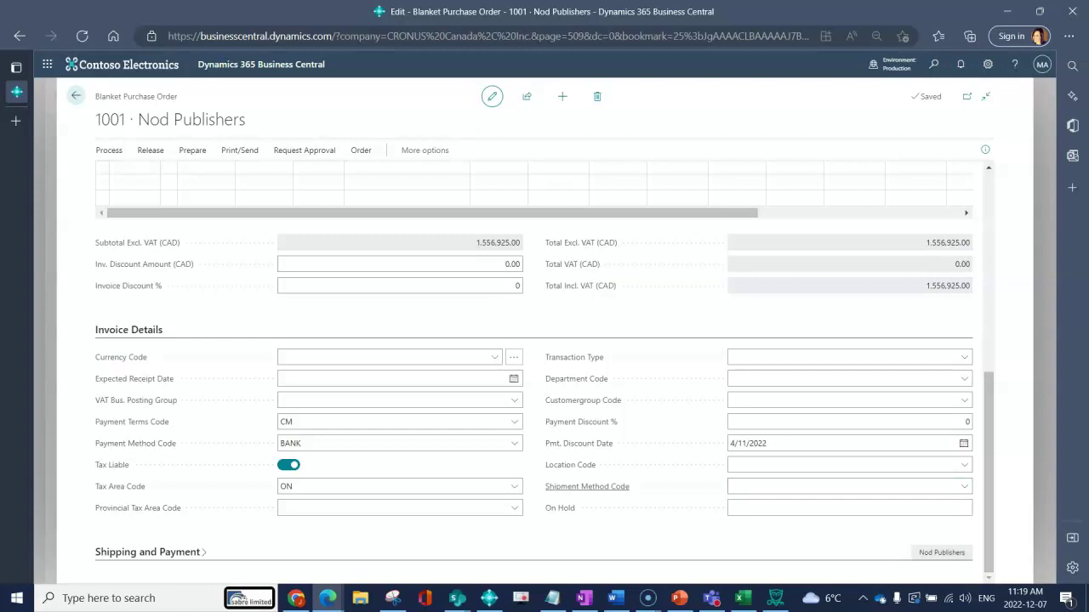
Browse the Shipment Method Code options and full list, then cancel, leaving the field blank.
click(963, 486)
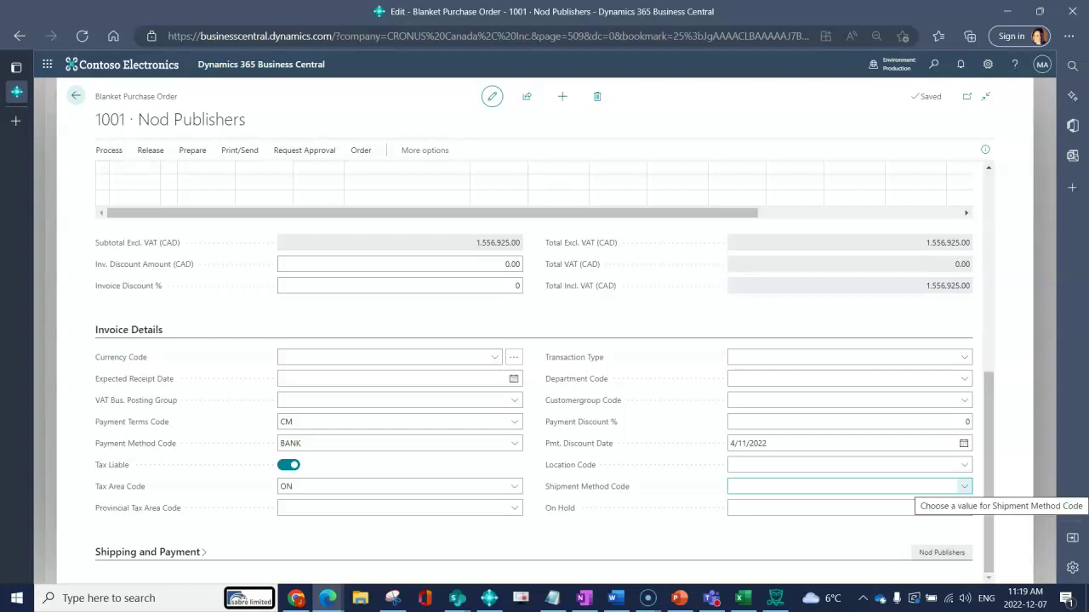
key(alt+Down)
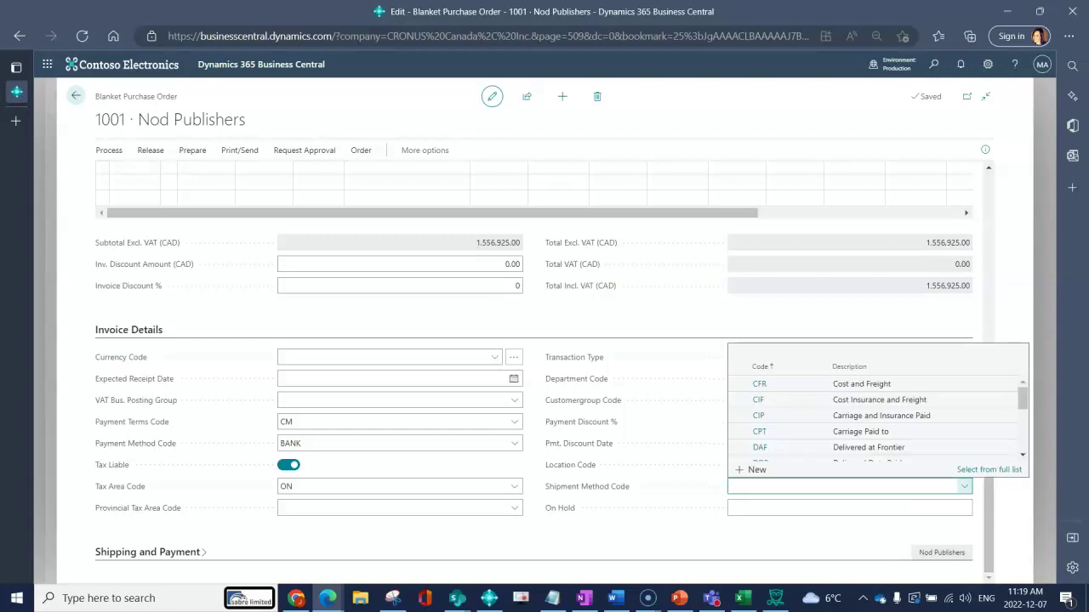
scroll(876, 416, down, 1)
scroll(876, 417, down, 4)
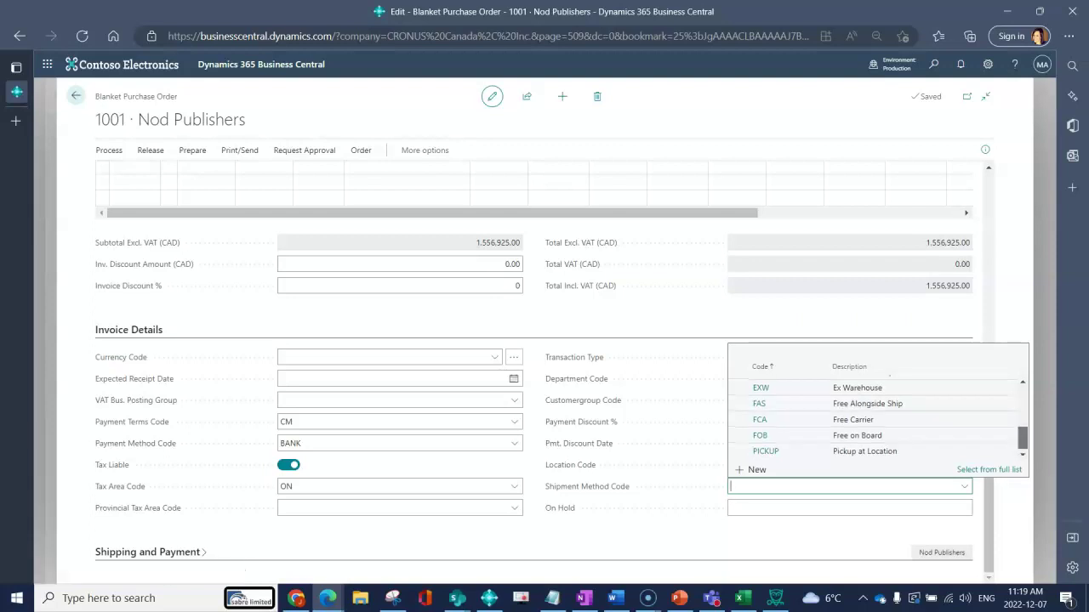
scroll(877, 419, up, 1)
scroll(876, 417, up, 5)
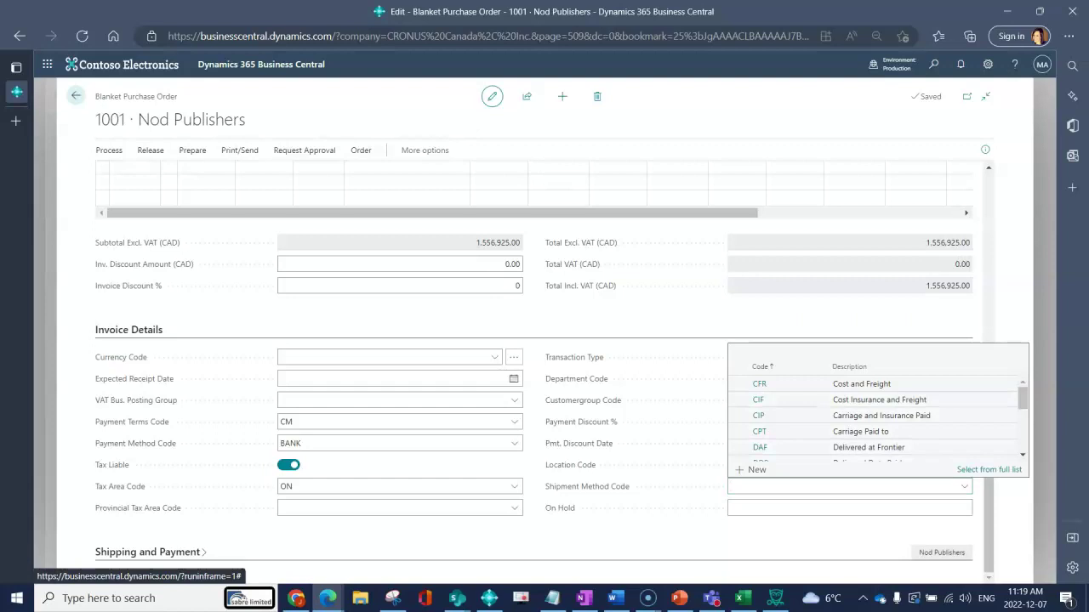
click(756, 470)
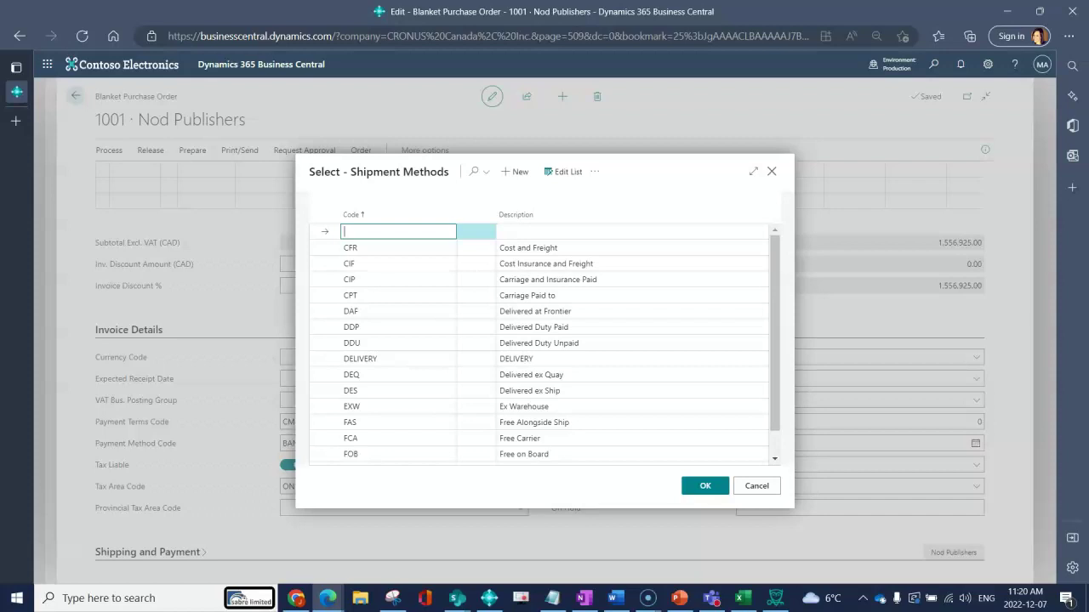
click(756, 486)
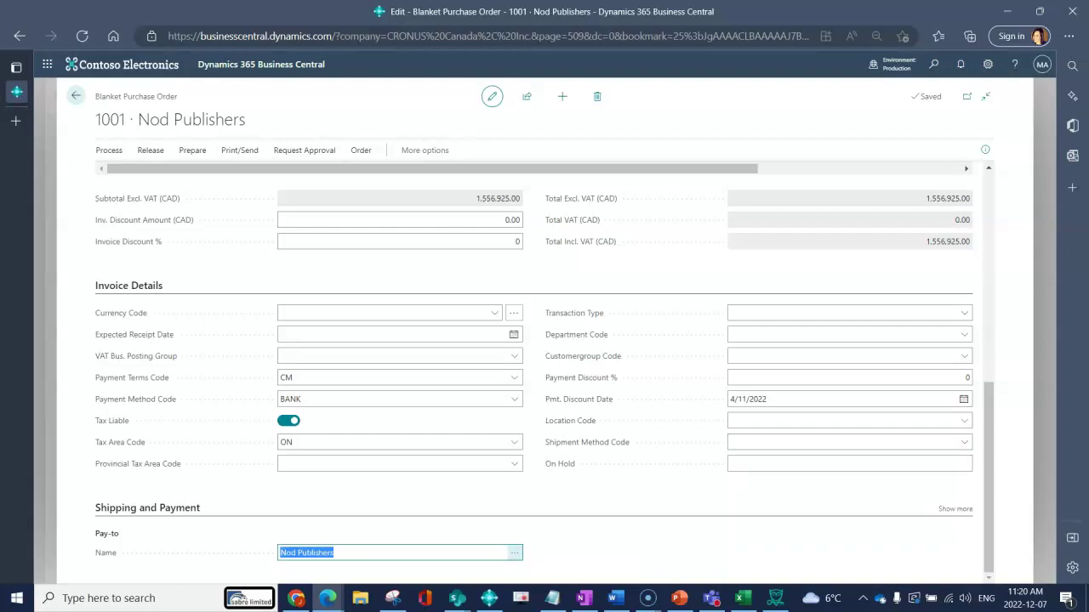
key(alt+Down)
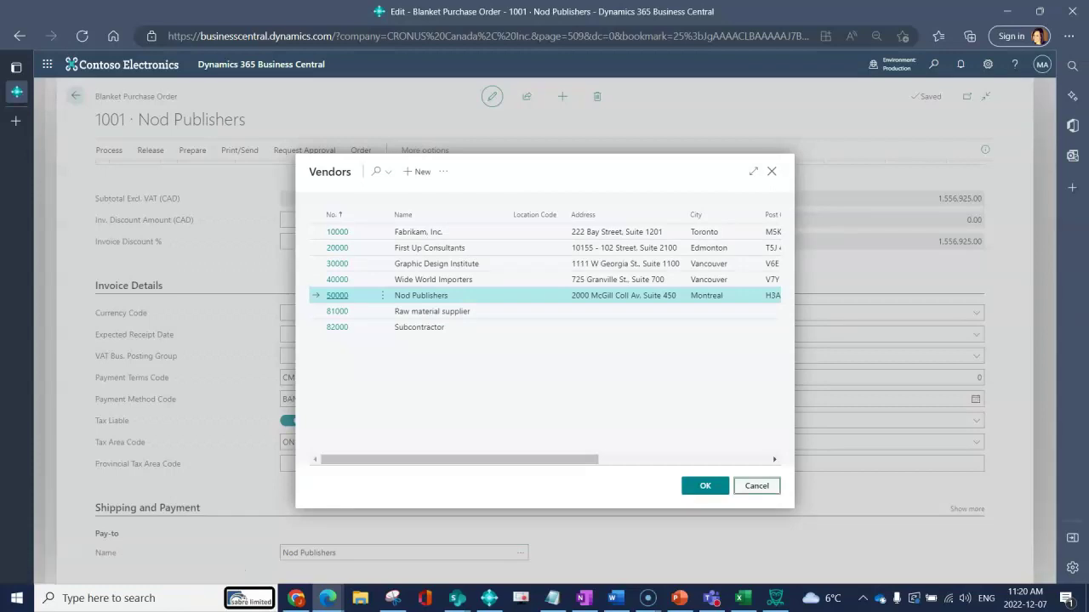
key(Escape)
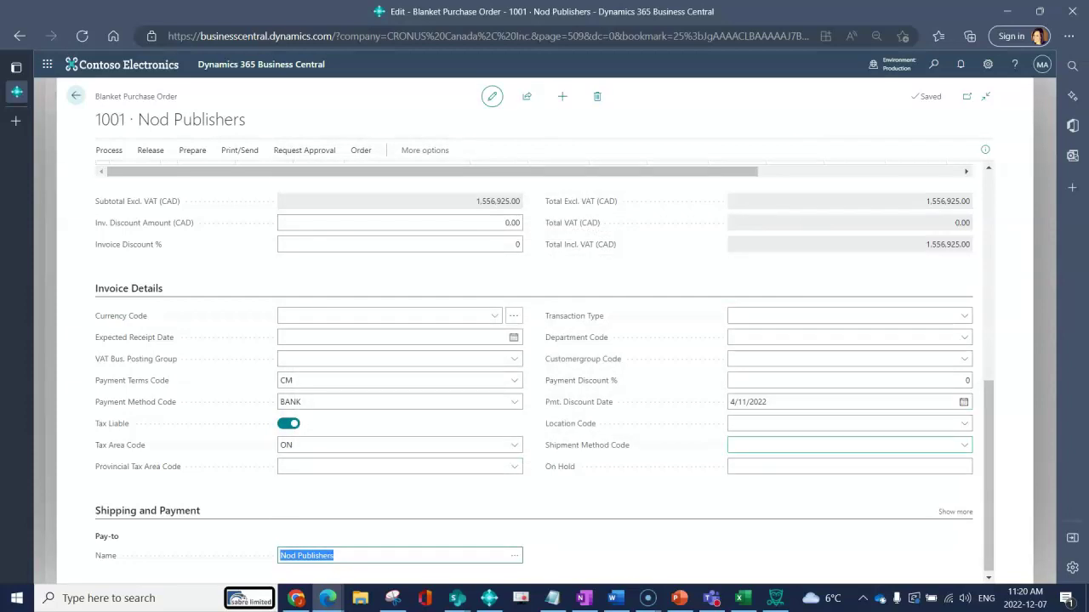
scroll(544, 357, up, 3)
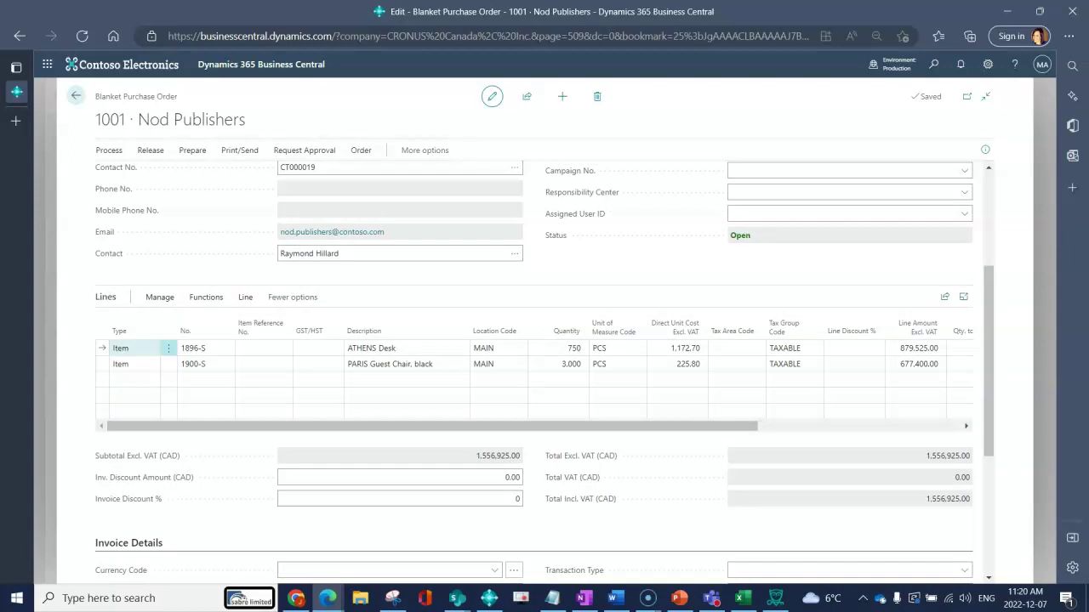
key(alt+Down)
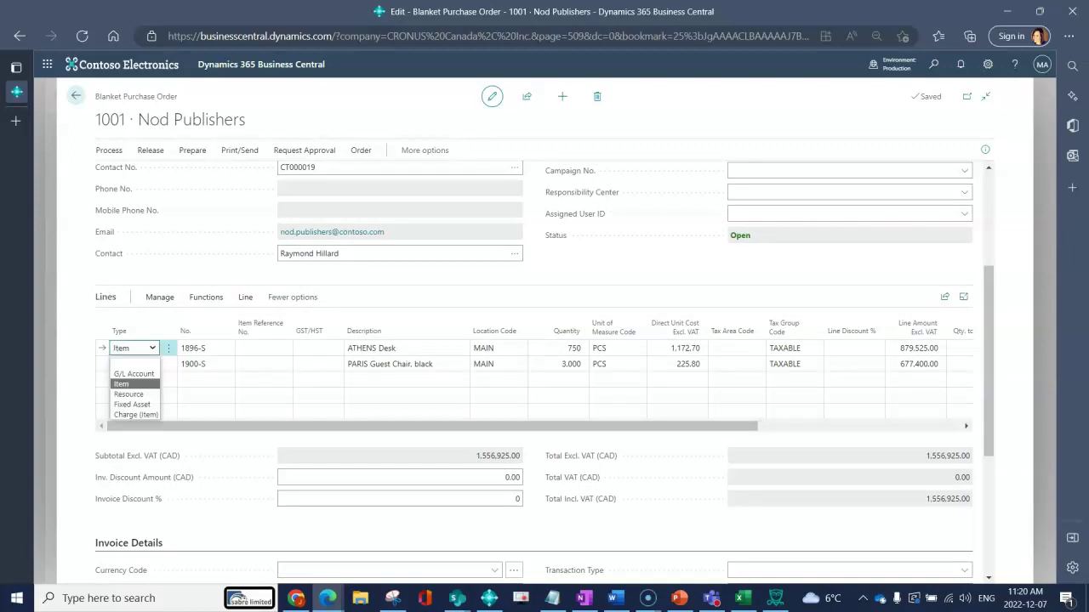
key(Up)
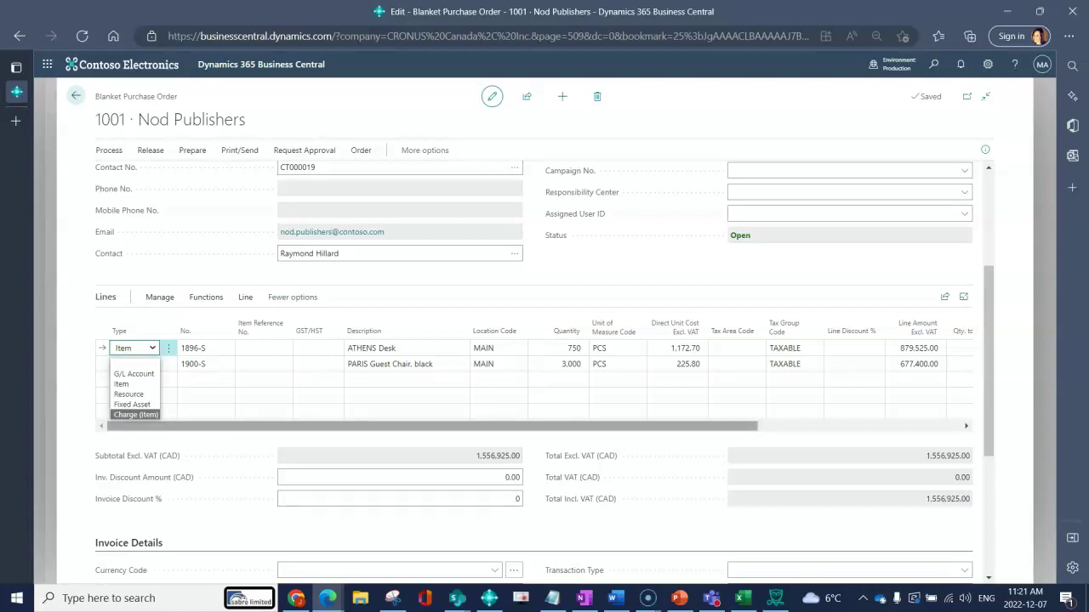
click(122, 384)
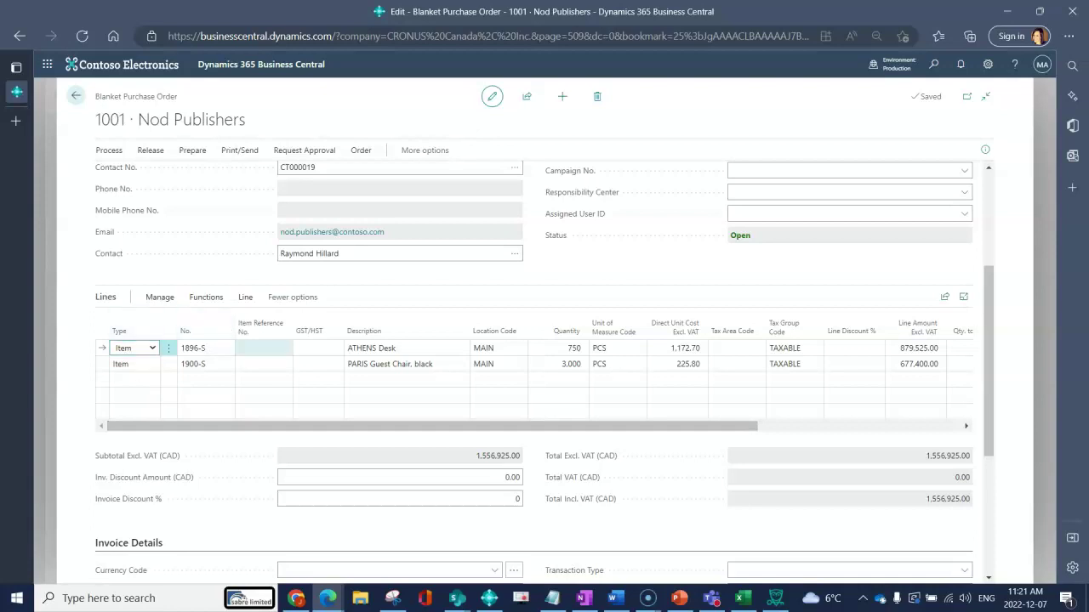
click(196, 348)
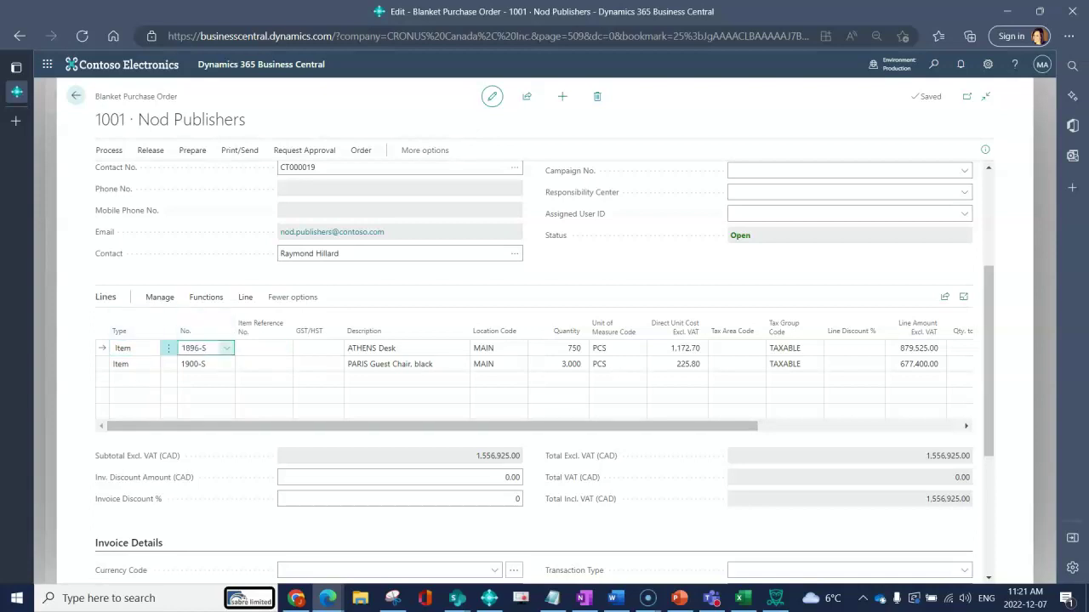
click(226, 348)
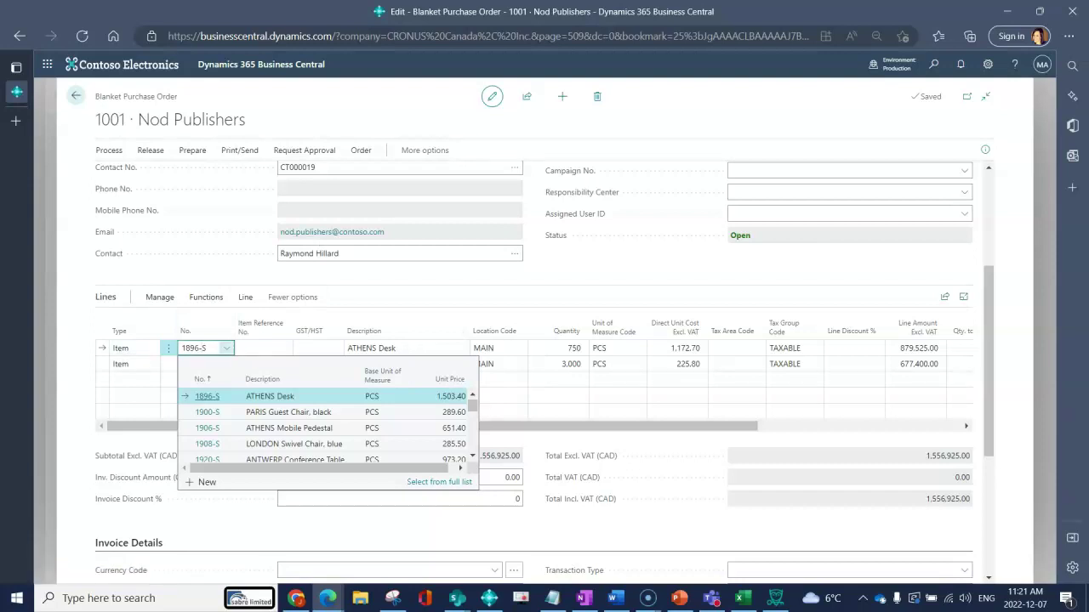
key(Tab)
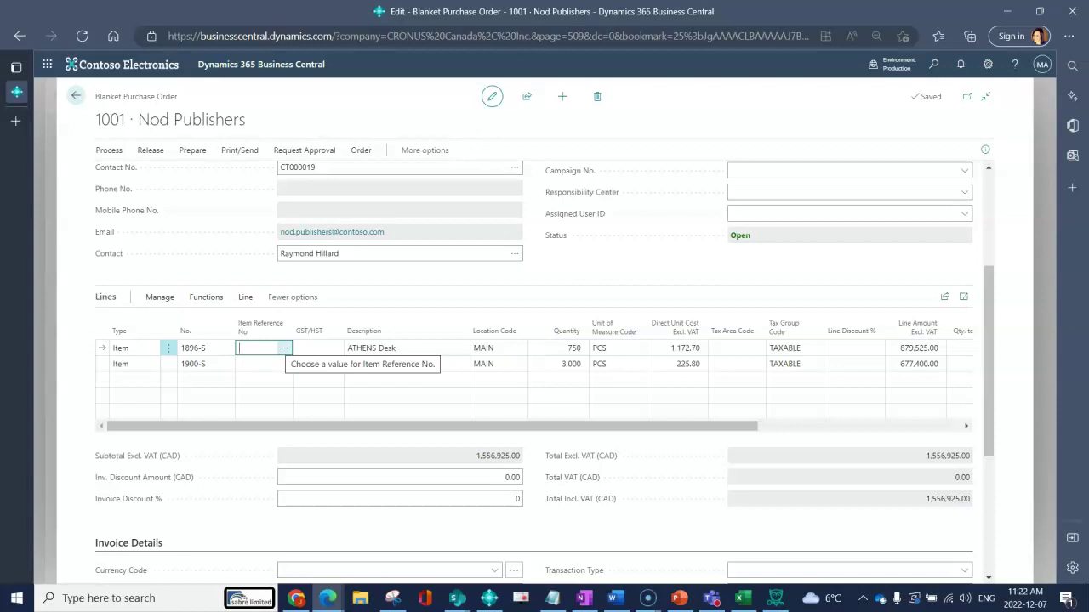
click(400, 348)
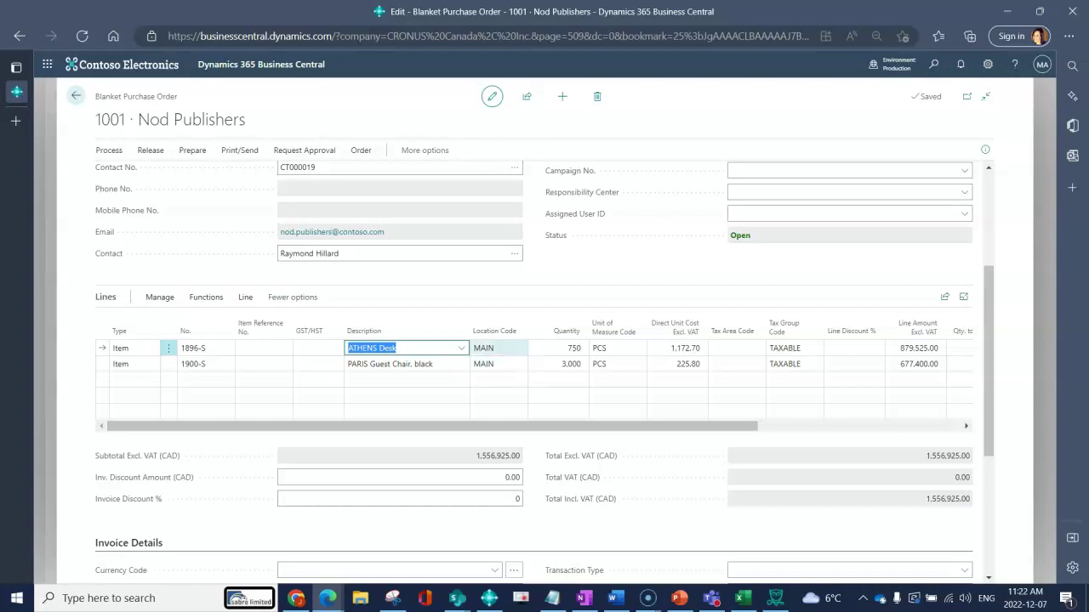
click(494, 348)
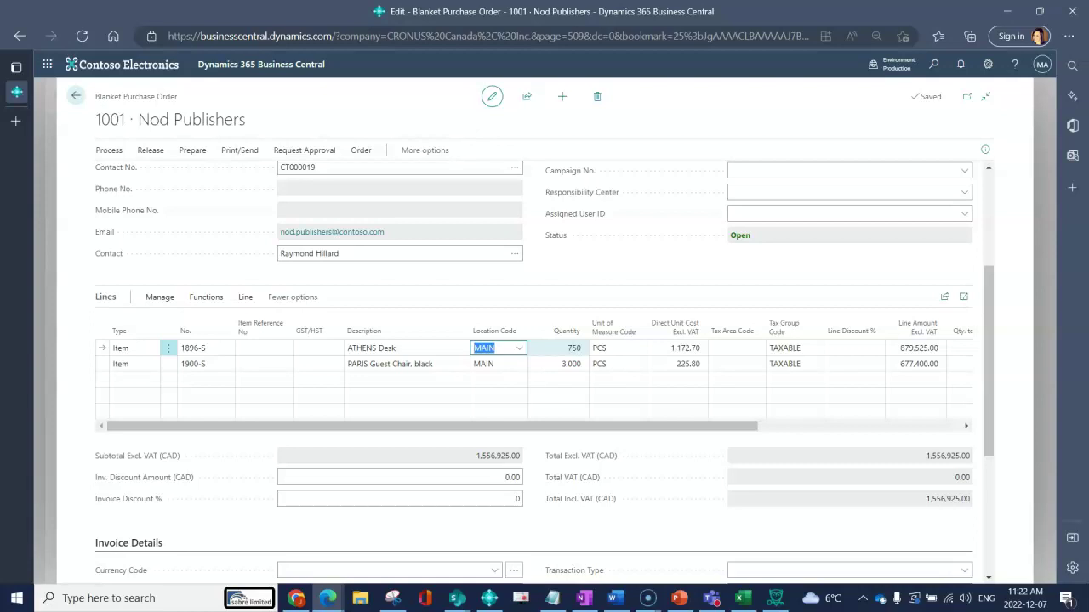
key(Tab)
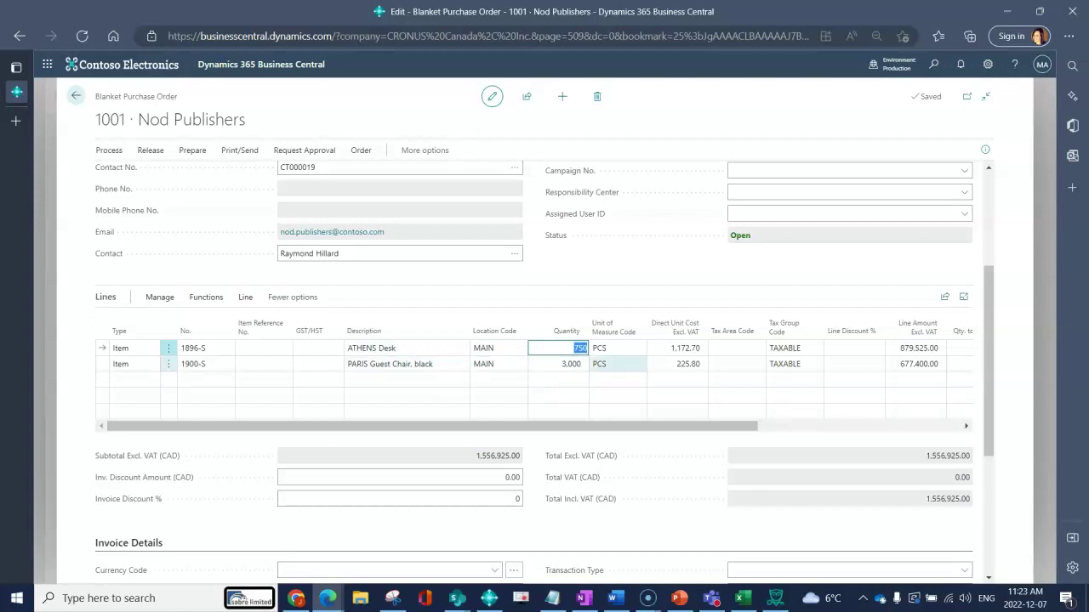
click(618, 364)
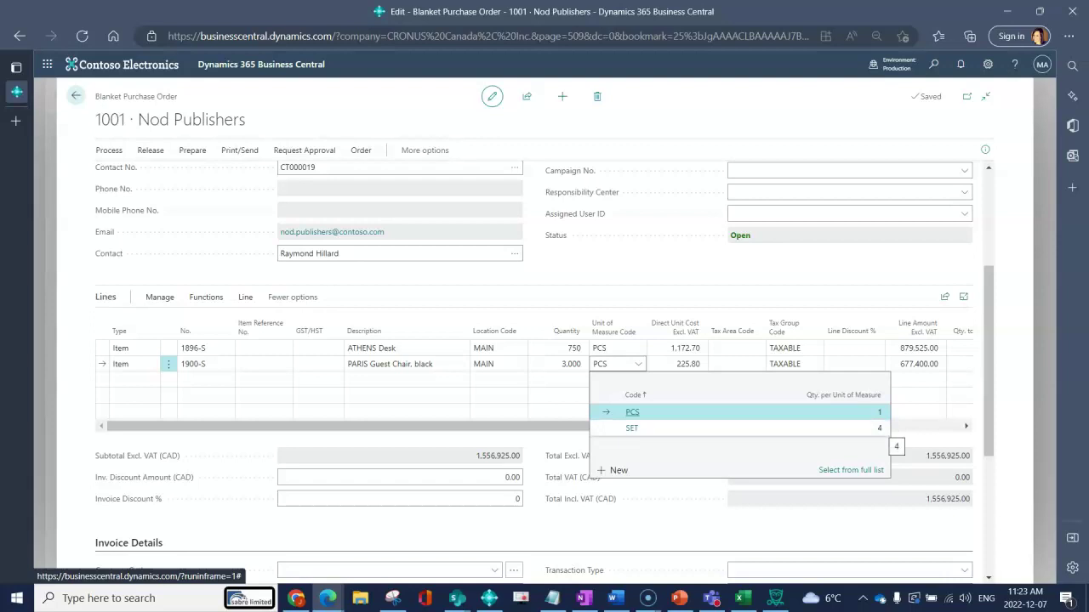
click(879, 428)
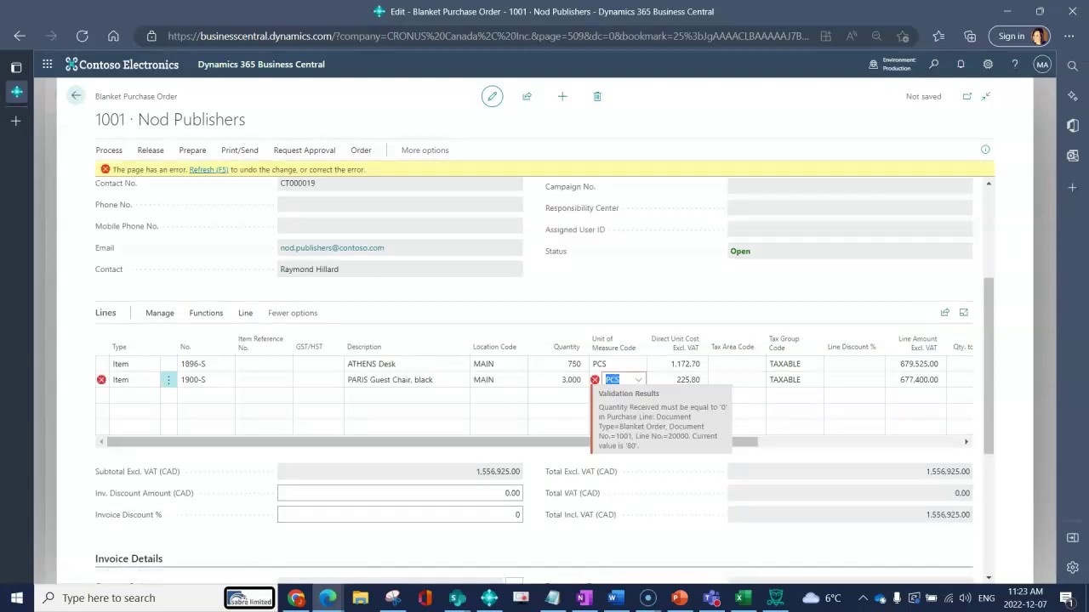
key(F5)
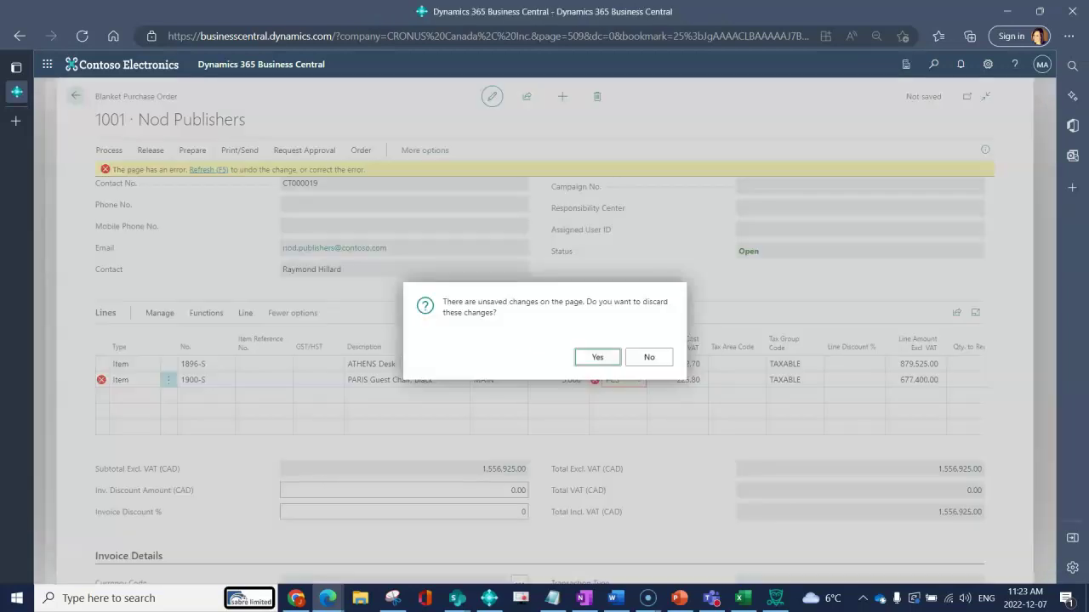
key(Return)
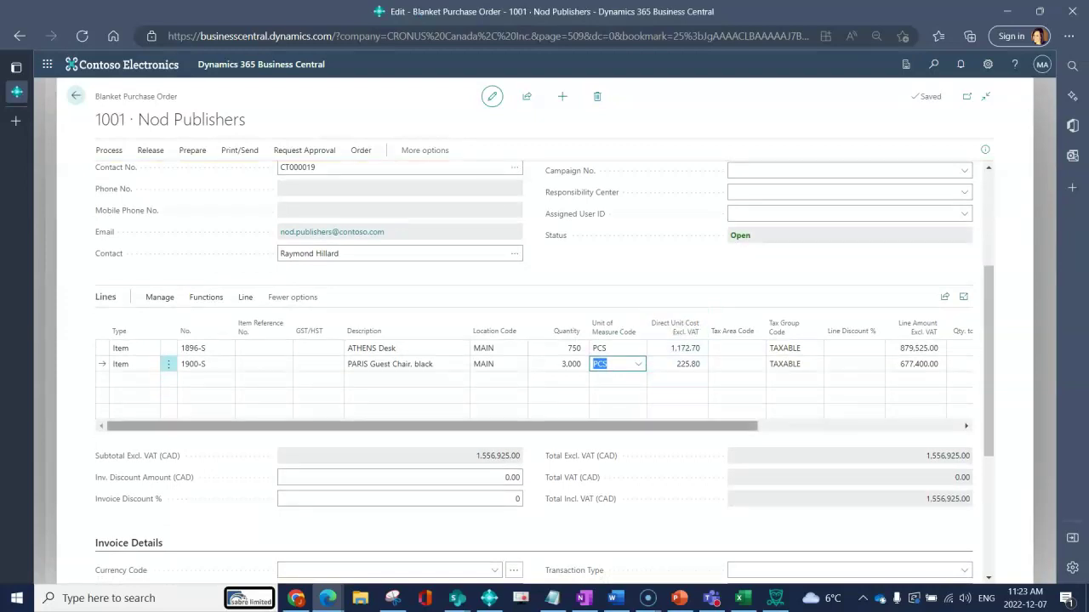
Change the PARIS Guest Chair line's Direct Unit Cost to 200.00.
scroll(534, 374, right, 3)
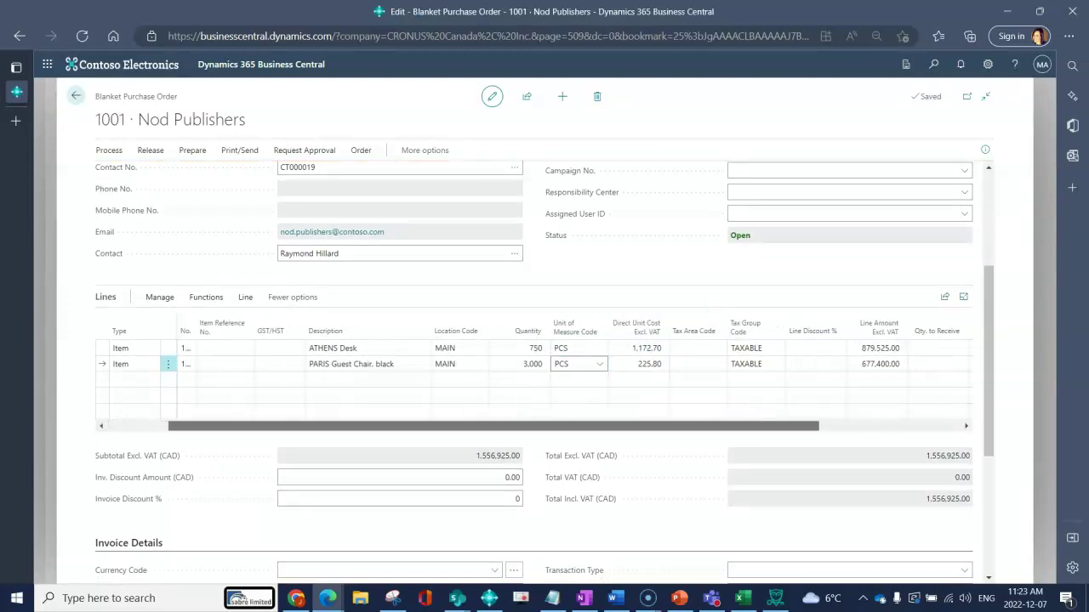
scroll(534, 374, right, 1)
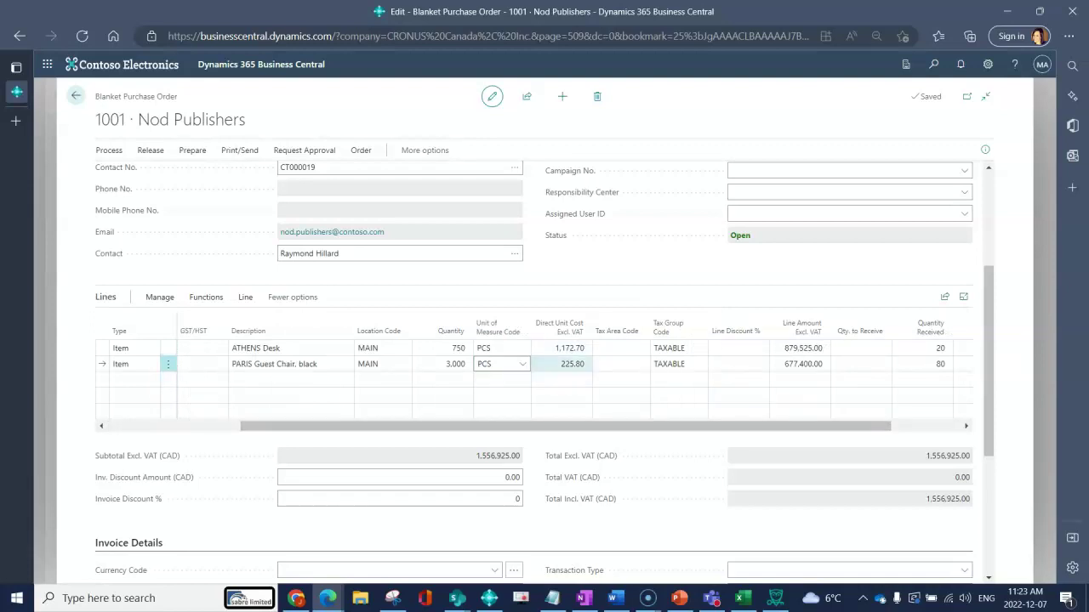
click(562, 364)
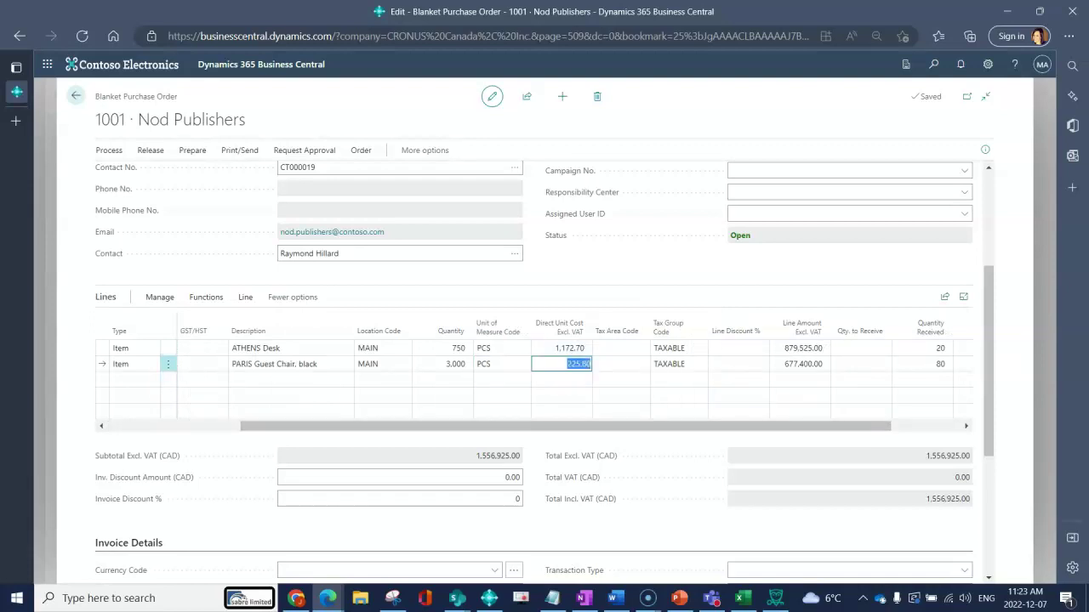
text(200.00)
click(620, 364)
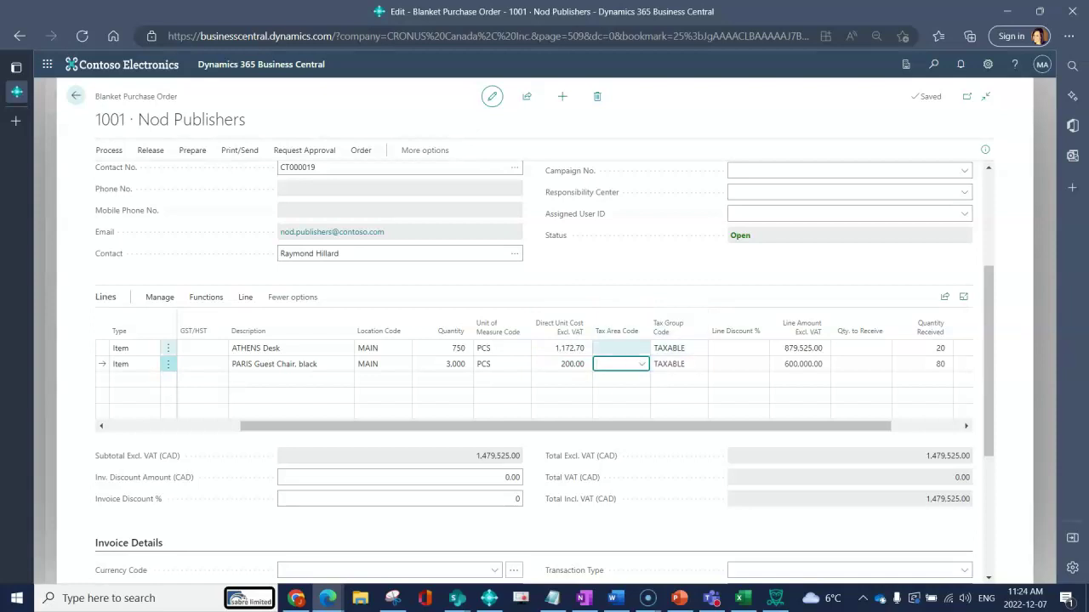
Set Tax Area Code to ON (Ontario) on the PARIS Guest Chair and ATHENS Desk lines.
key(alt+Down)
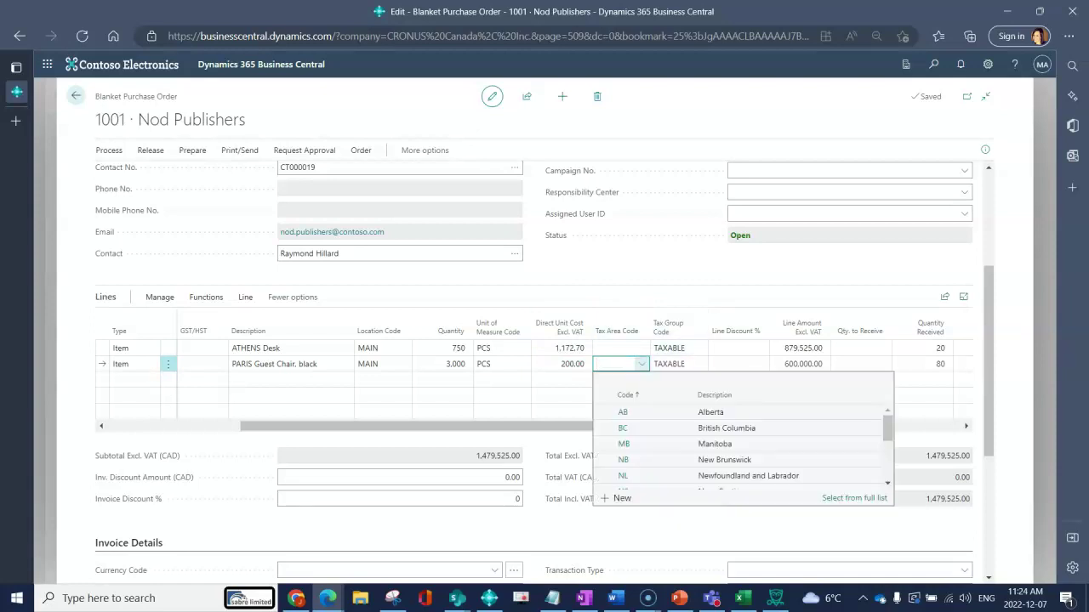
scroll(740, 444, down, 4)
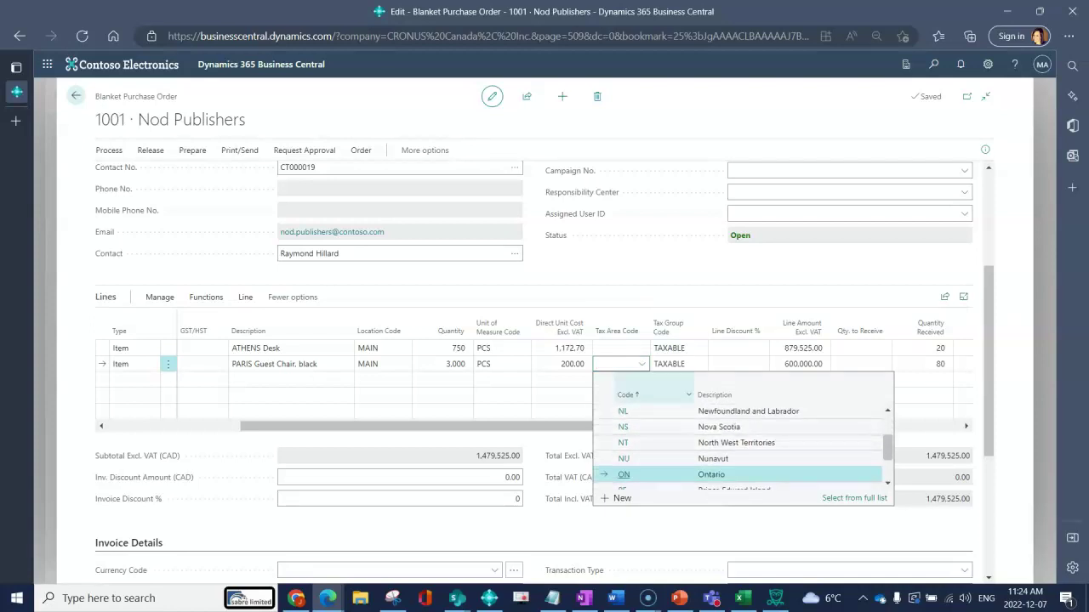
click(711, 475)
click(617, 348)
key(alt+Down)
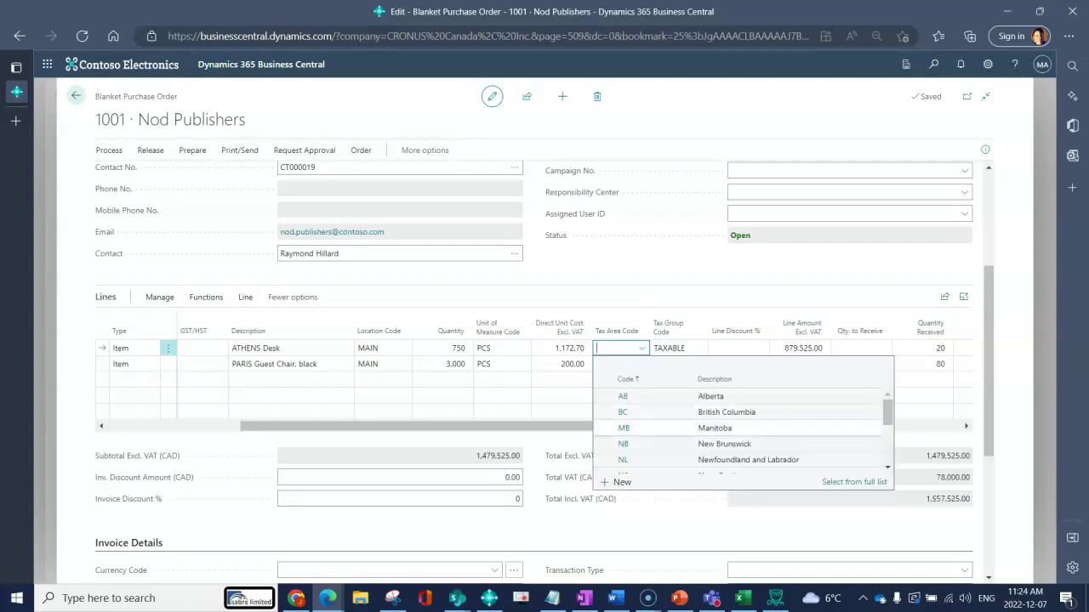
scroll(740, 429, down, 4)
click(723, 459)
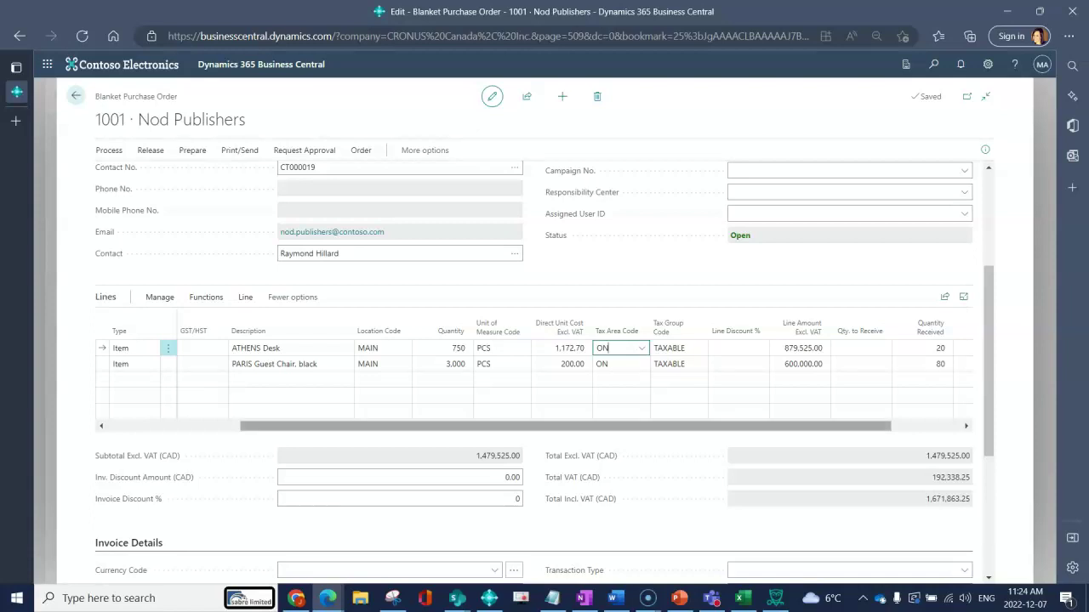
scroll(625, 349, right, 3)
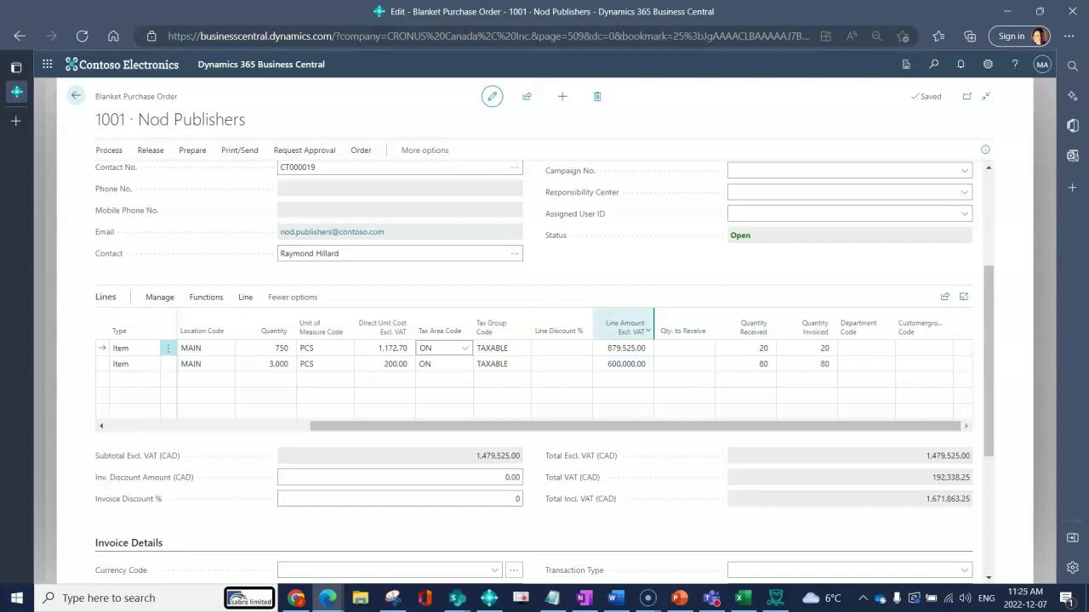
mouse_move(625, 327)
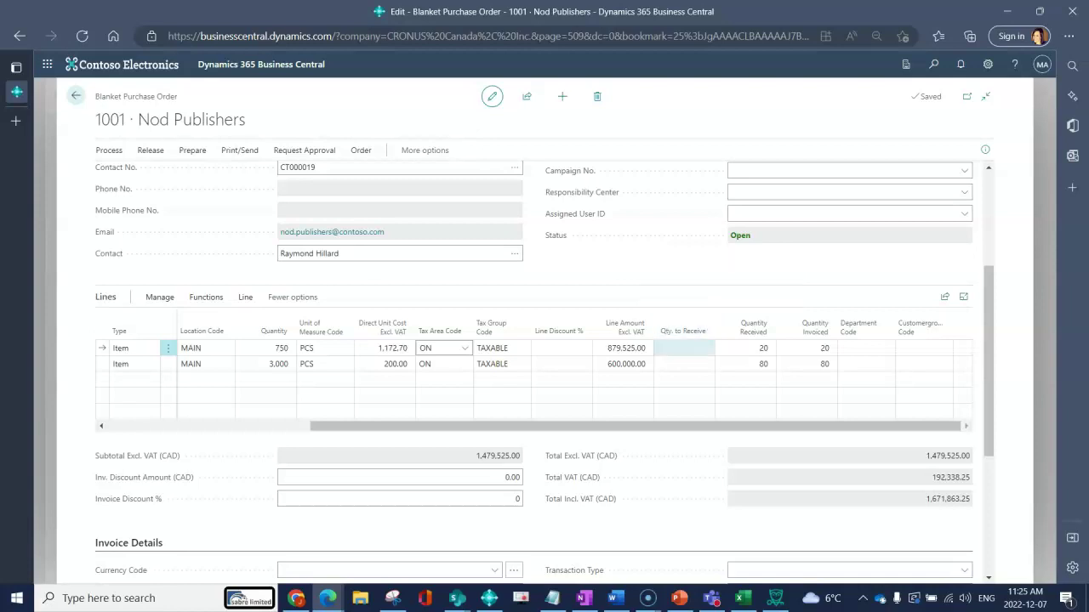
click(683, 364)
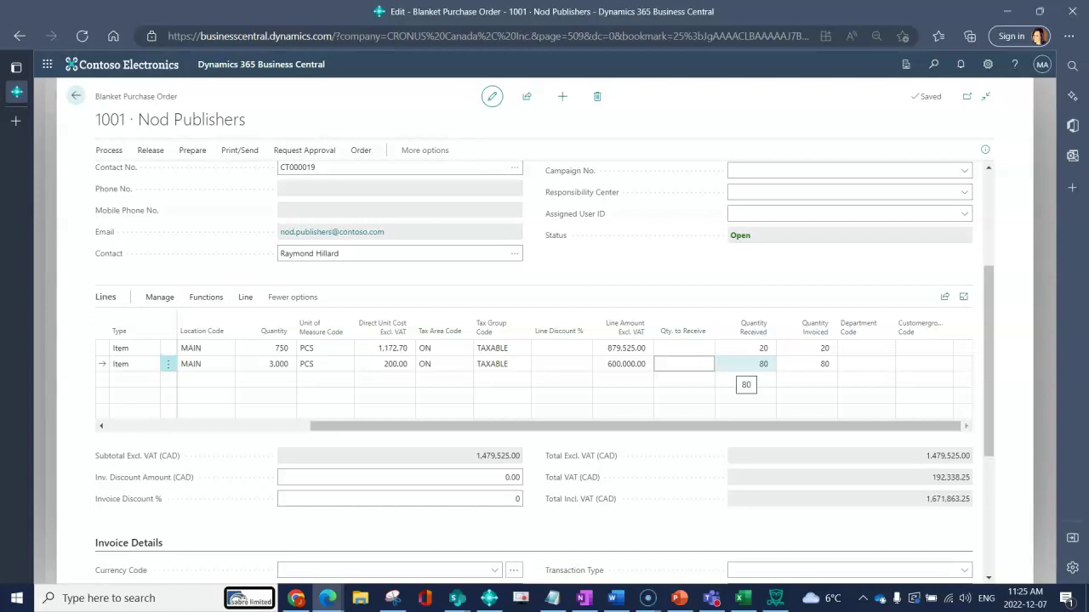
Add a third line to the order with a blank Type.
drag(746, 425, 543, 425)
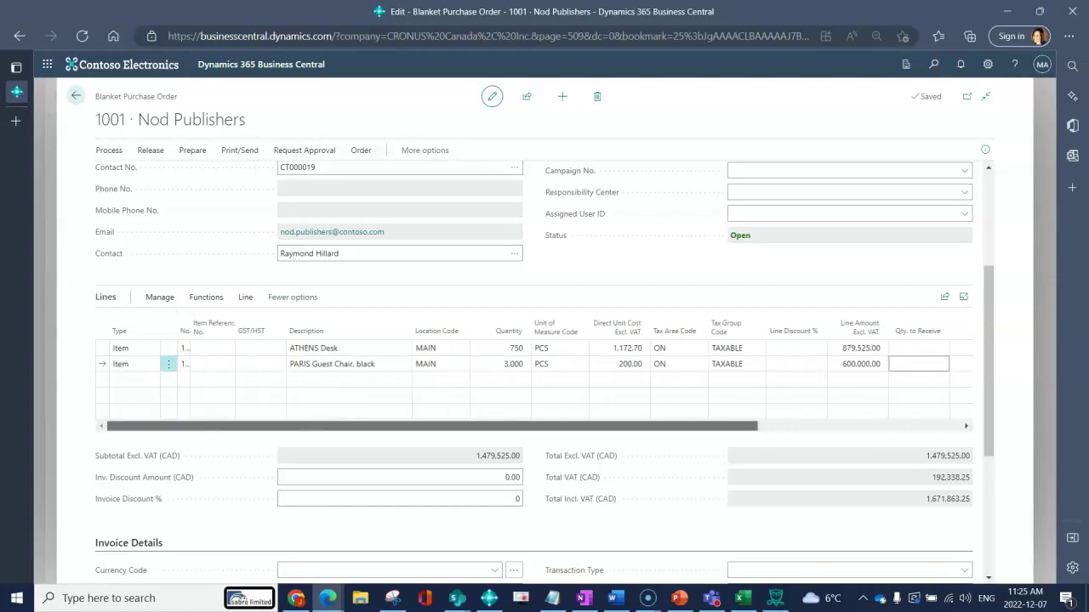
click(134, 380)
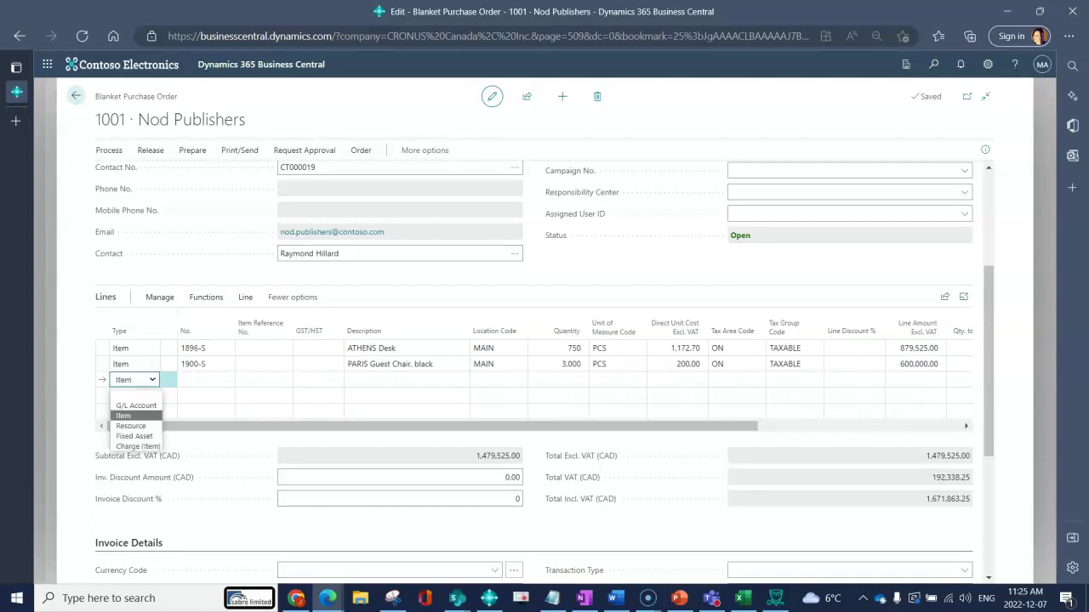
key(Up)
key(Return)
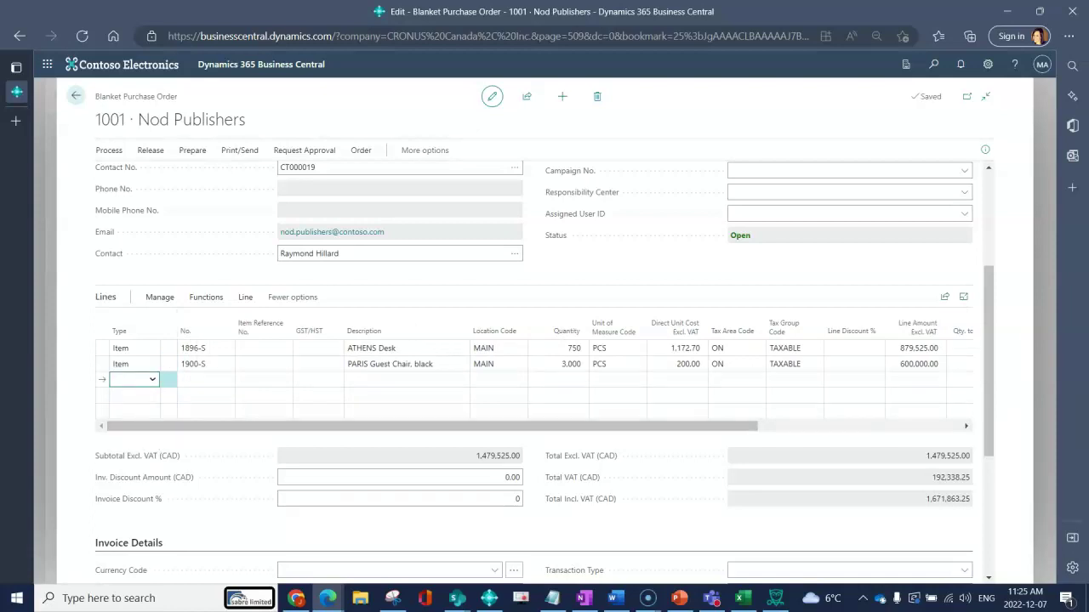
Pick SUC (Sale under Contract) as the new line's No., then erase it.
key(Tab)
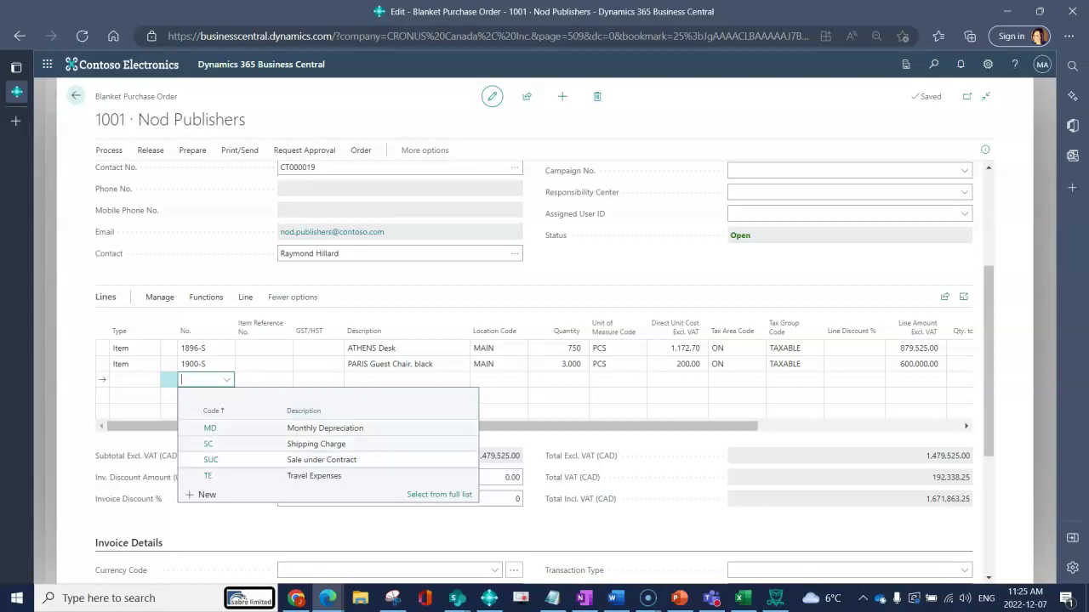
key(Return)
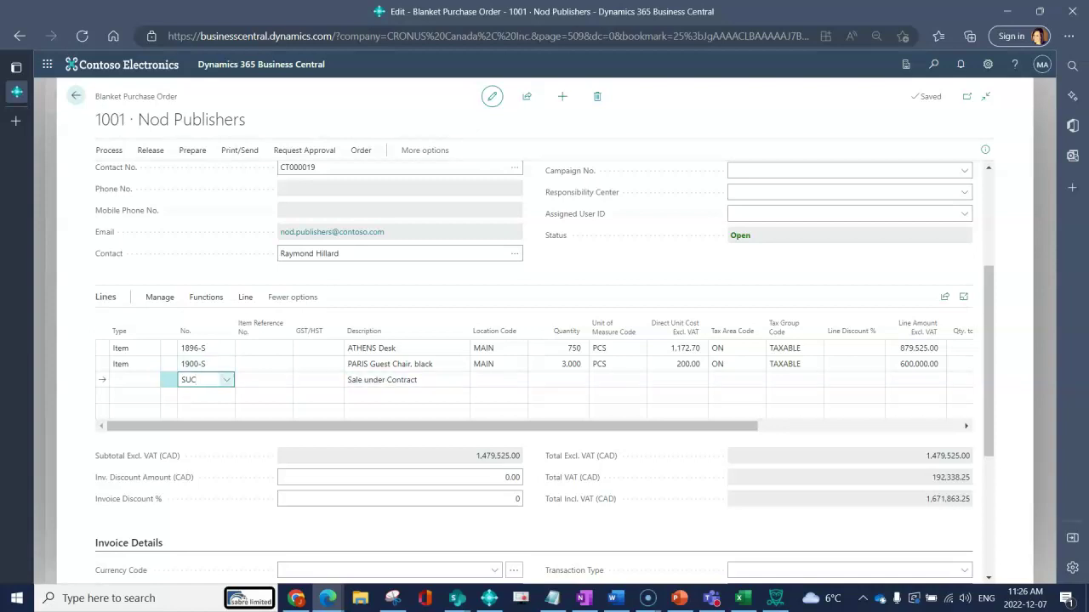
key(BackSpace)
key(BackSpace)
key(BackSpace)
key(Tab)
Discard the unsaved changes and delete the faulty SUC line.
key(Escape)
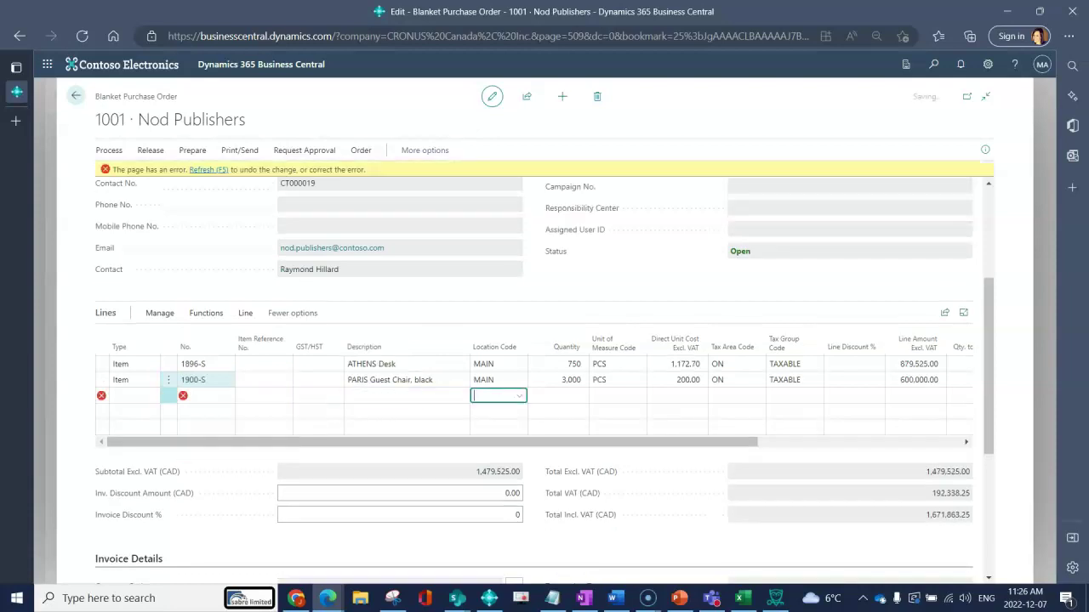
key(Escape)
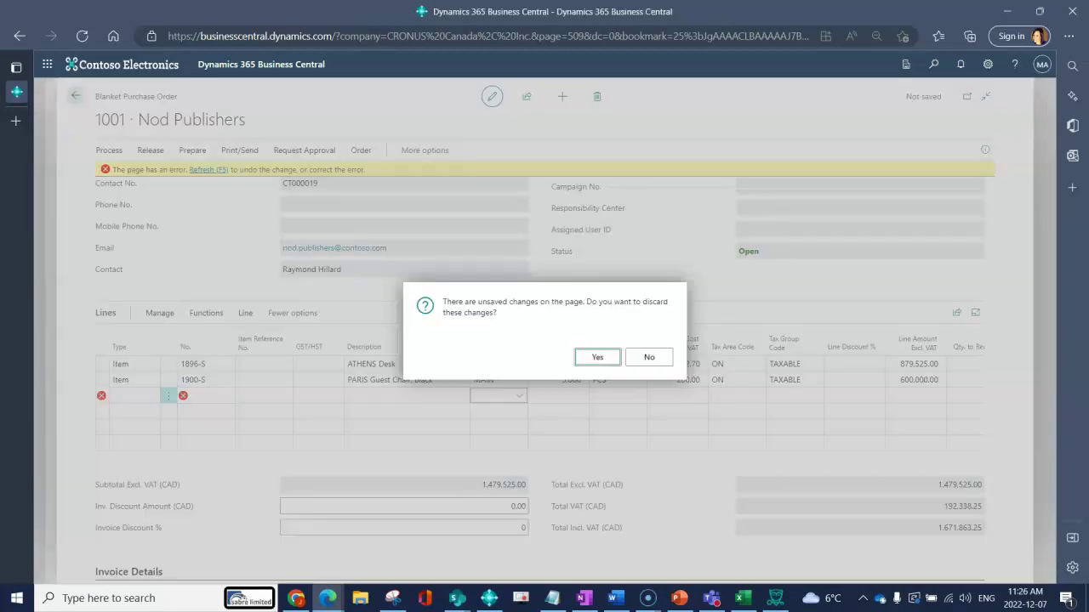
key(Return)
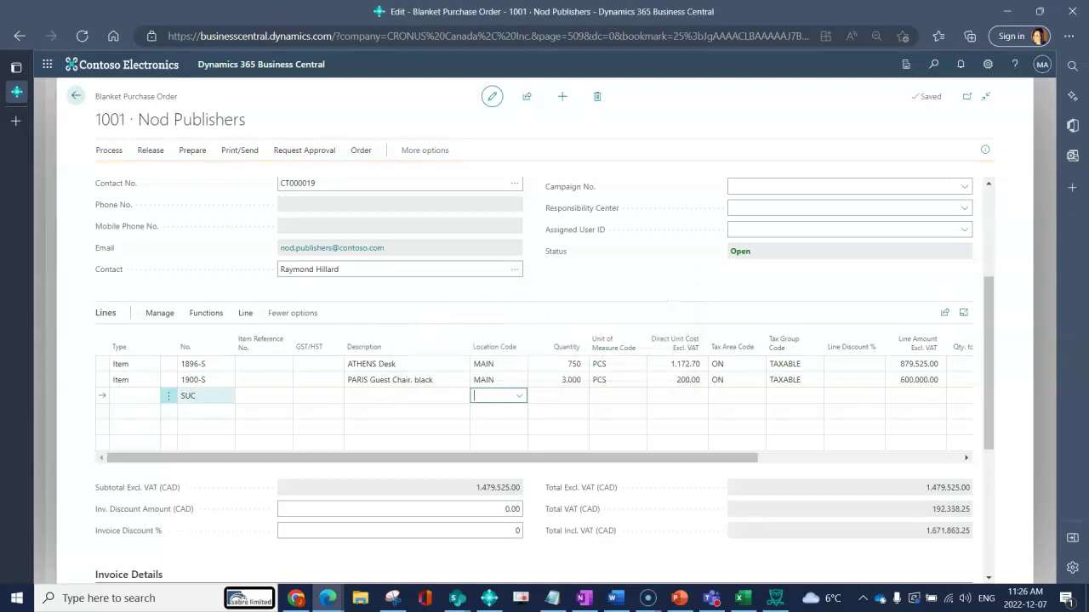
click(168, 379)
click(128, 416)
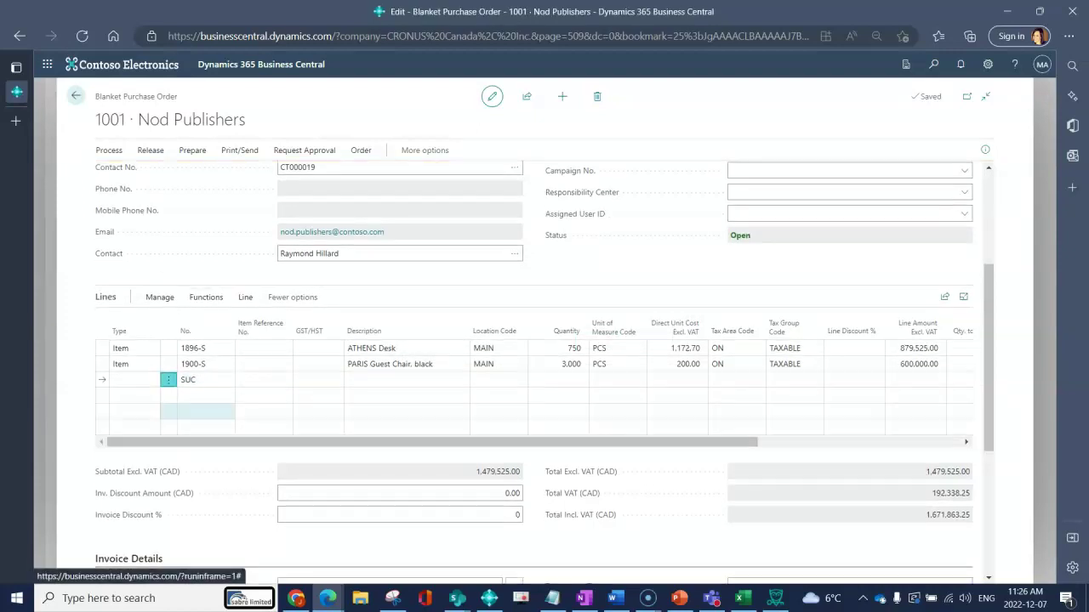
key(Return)
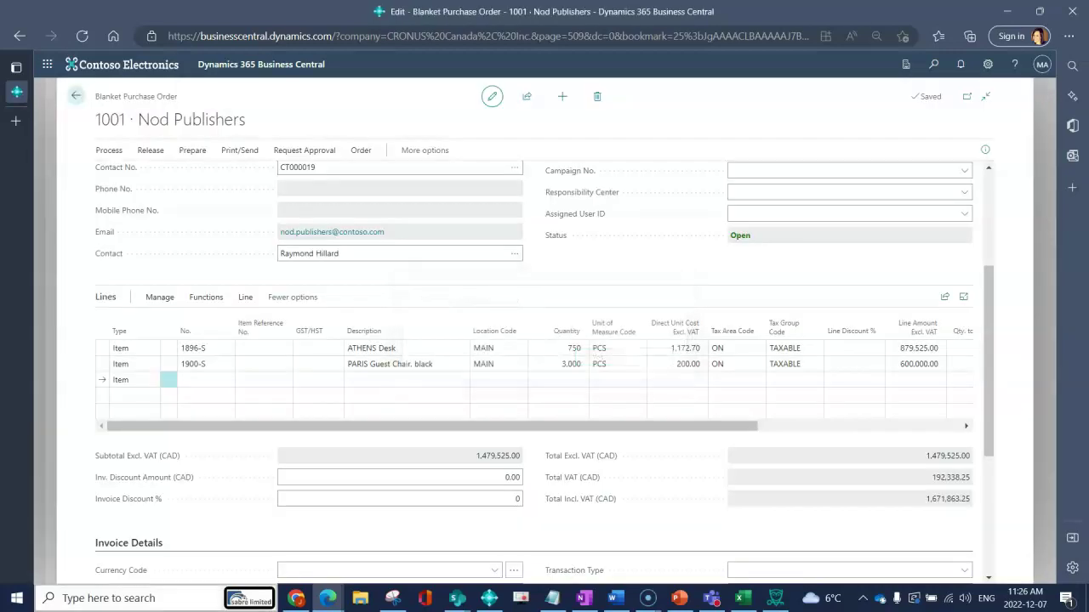
Add a blank-type line with the description 'Free form comment'.
click(135, 379)
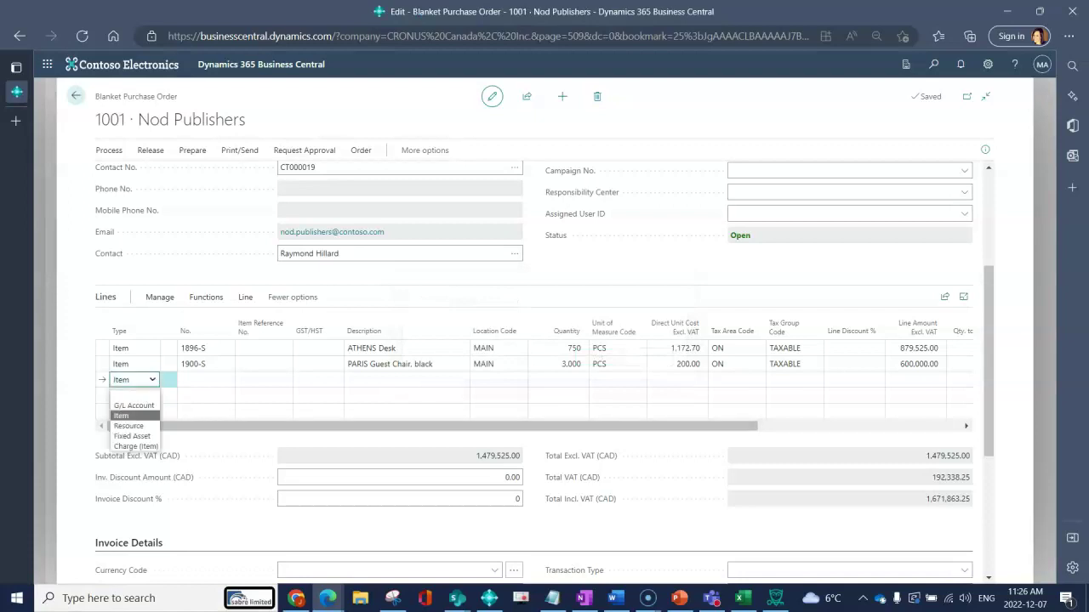
click(134, 395)
click(407, 379)
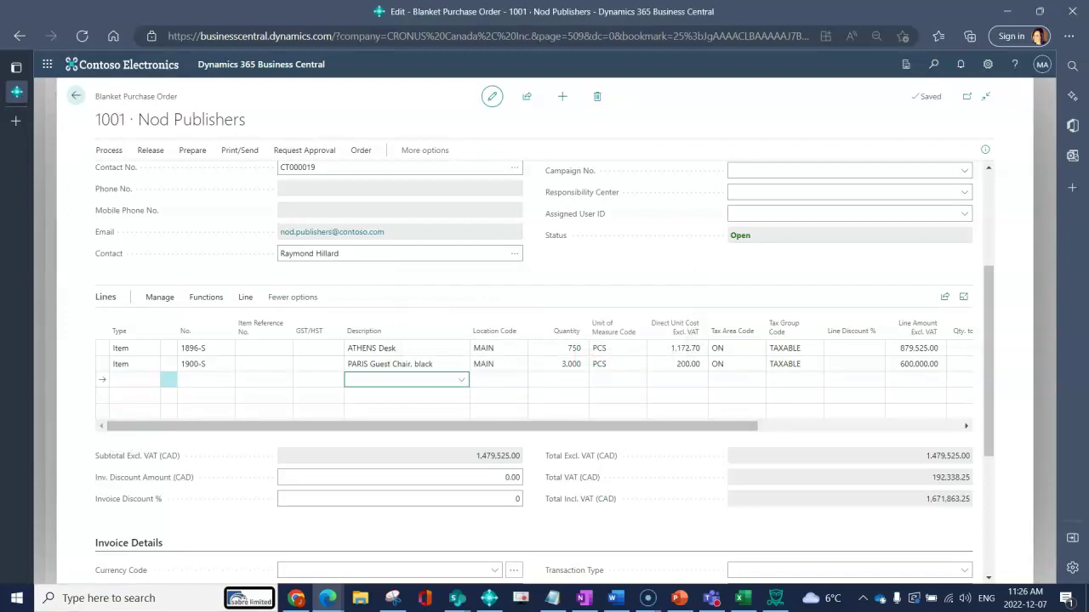
text(Free form comment)
key(Tab)
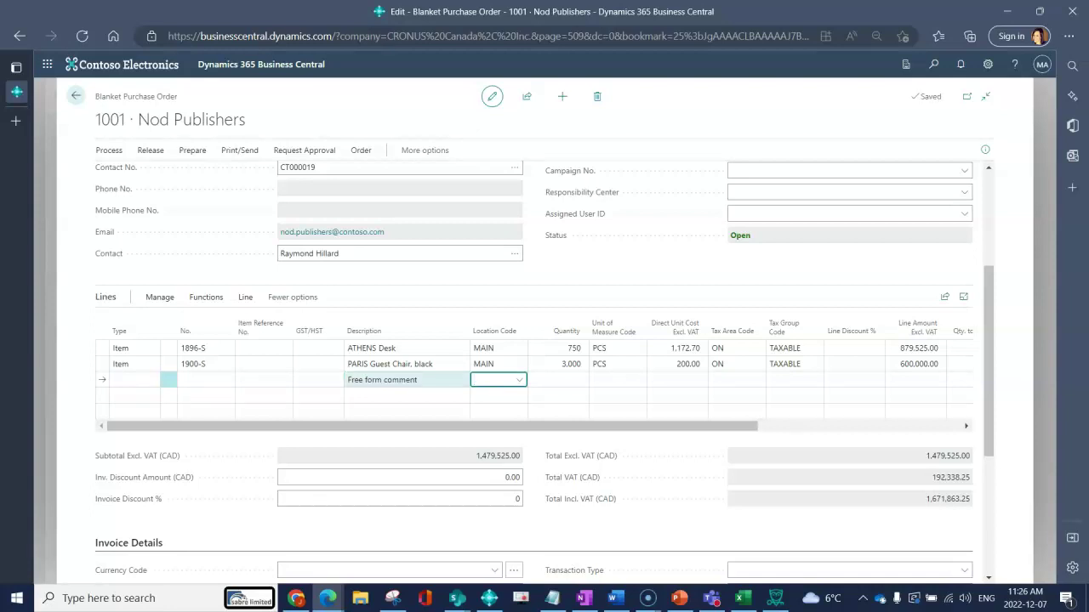